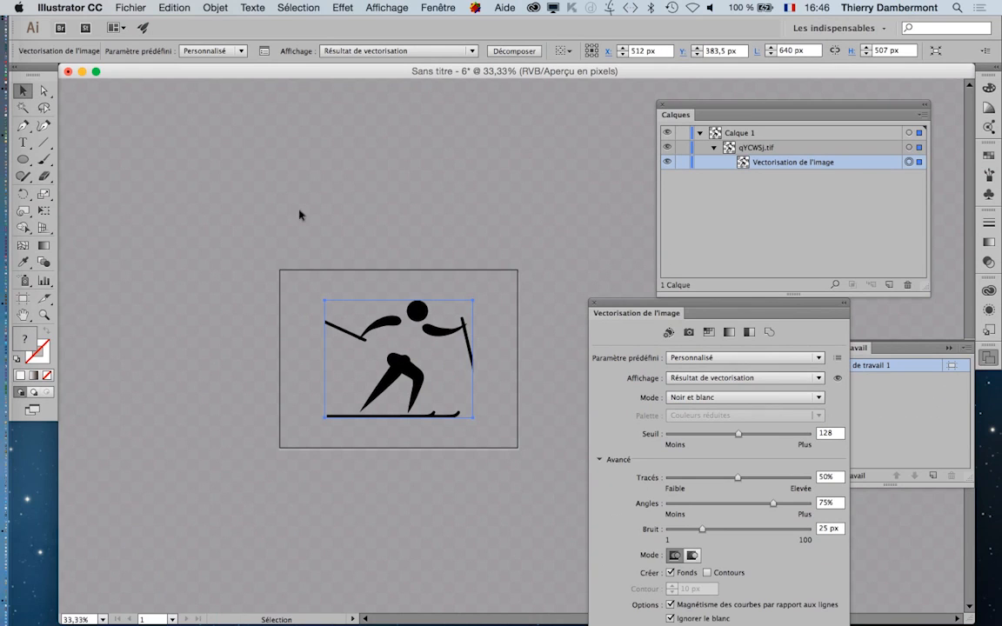
- Expand the image trace of the skier pictogram into editable vector paths and inspect its anchor points
click(213, 7)
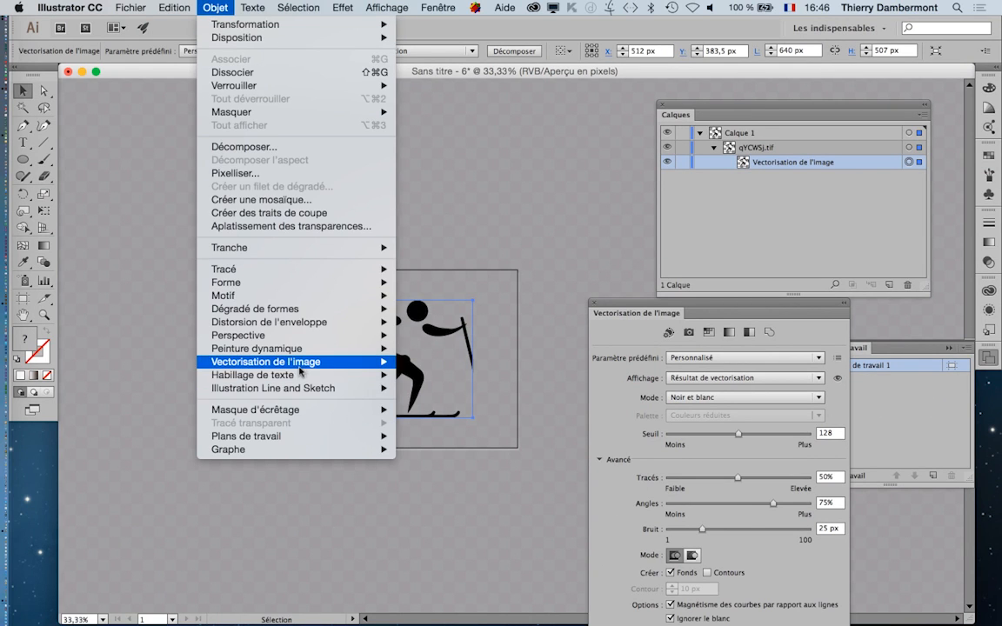
mouse_move(300, 372)
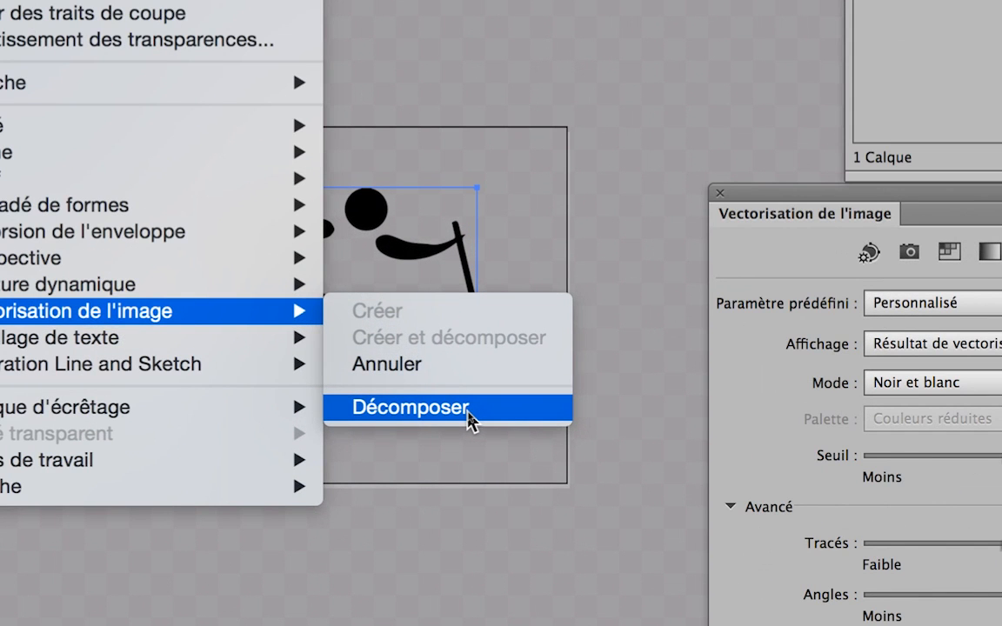
click(470, 419)
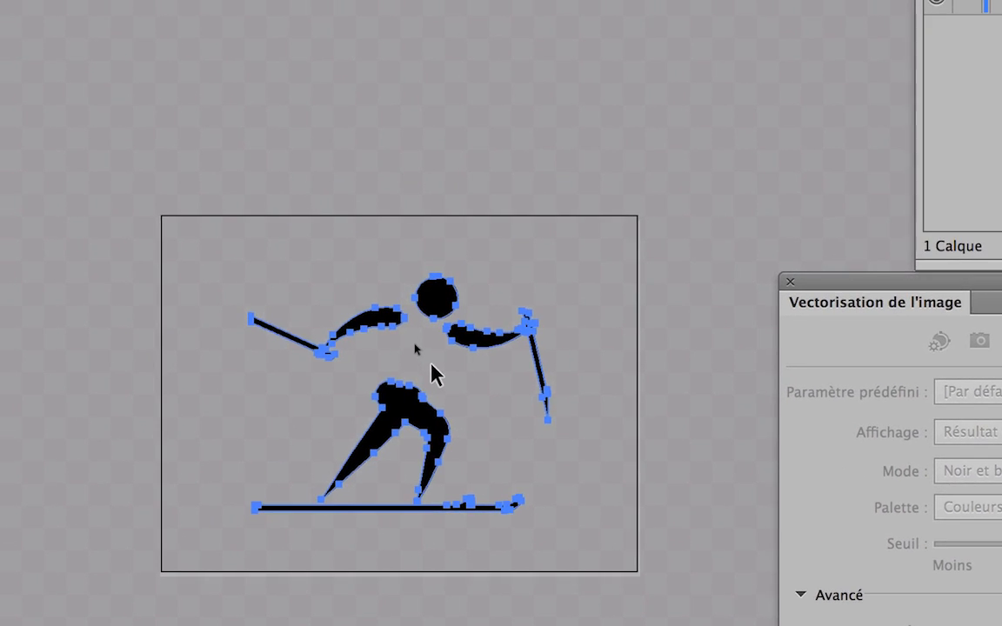
scroll(431, 364, up, 5)
scroll(431, 365, down, 2)
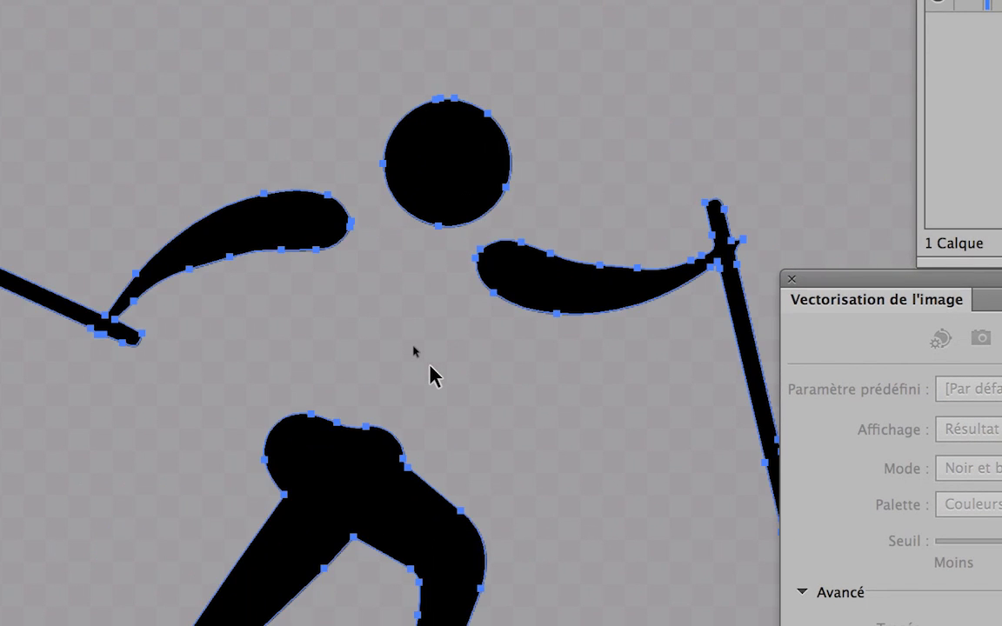
scroll(431, 365, down, 2)
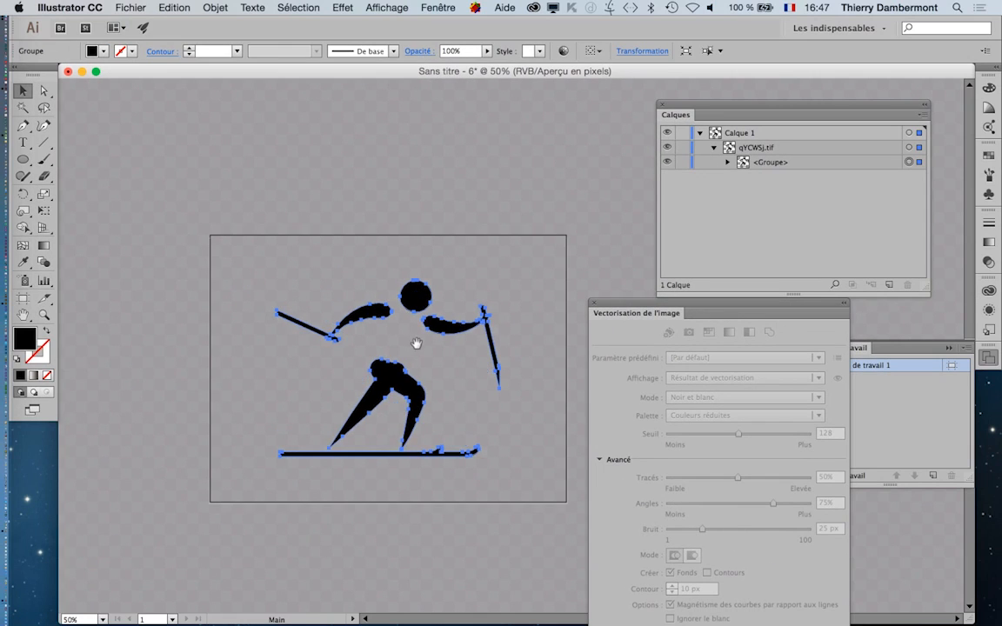
- Move the image trace settings clear of the layer list, expand the skier group to list its paths, and deselect the artwork
drag(435, 363, 297, 141)
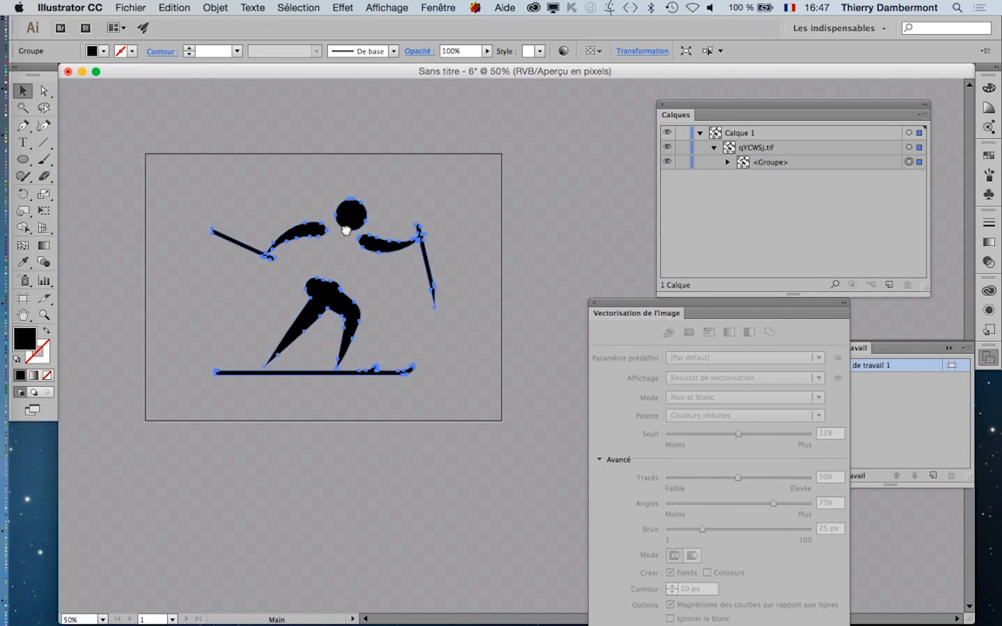
drag(346, 231, 333, 193)
drag(665, 306, 421, 431)
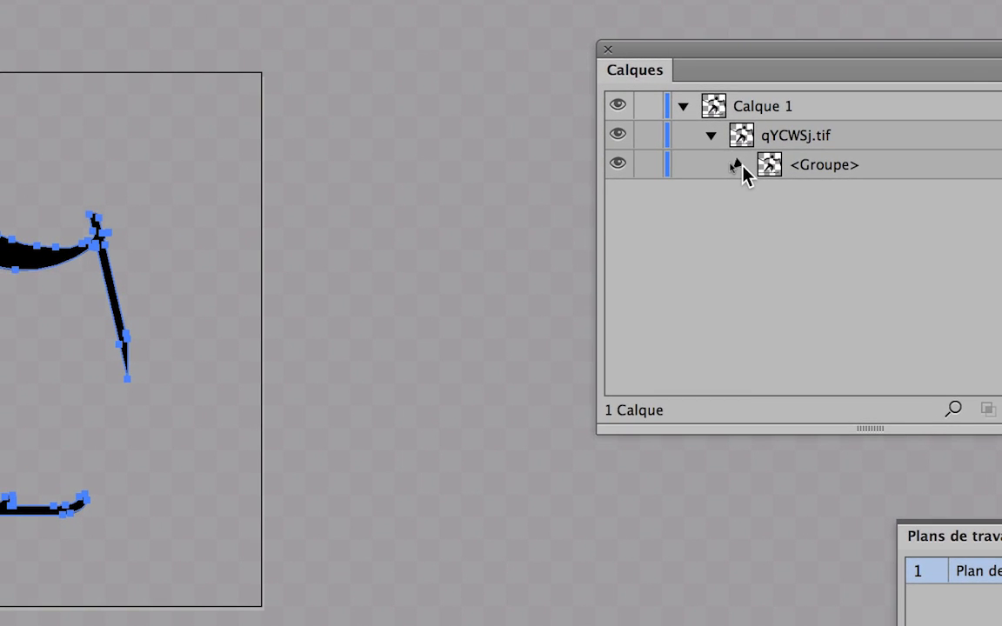
click(736, 165)
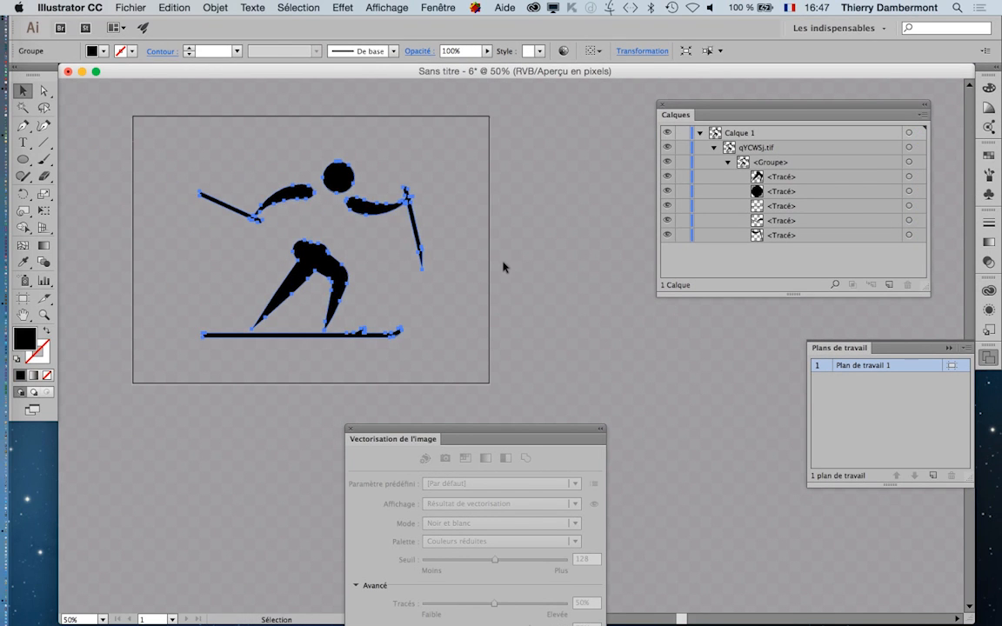
click(509, 269)
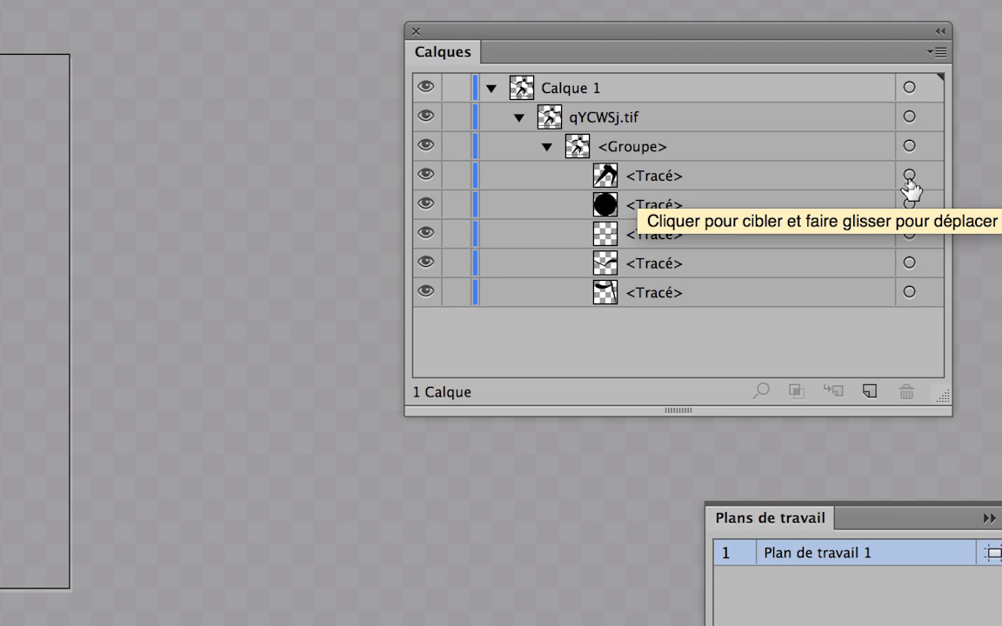
click(909, 177)
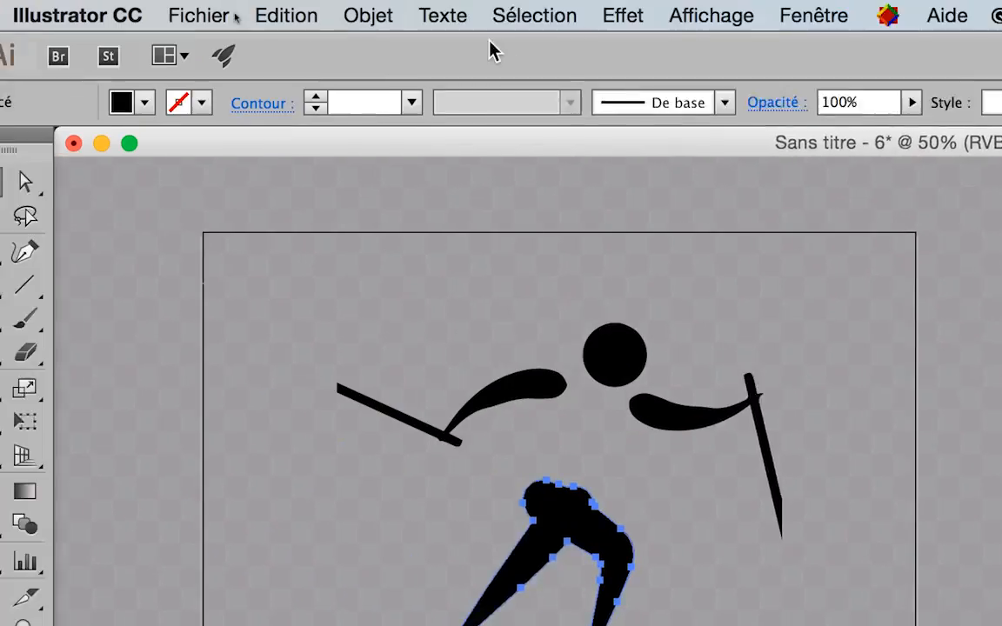
click(394, 7)
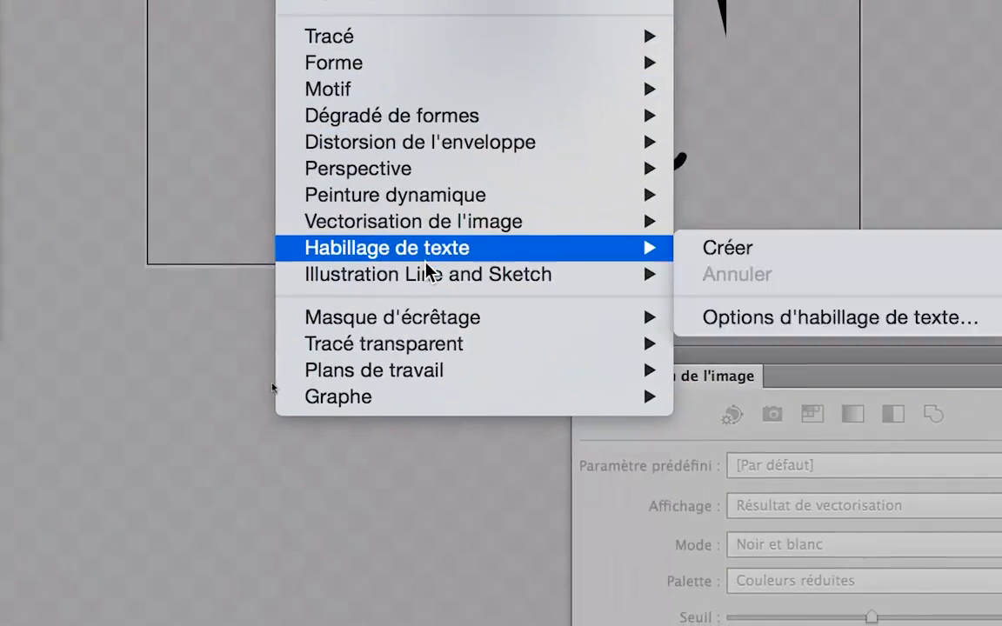
mouse_move(623, 299)
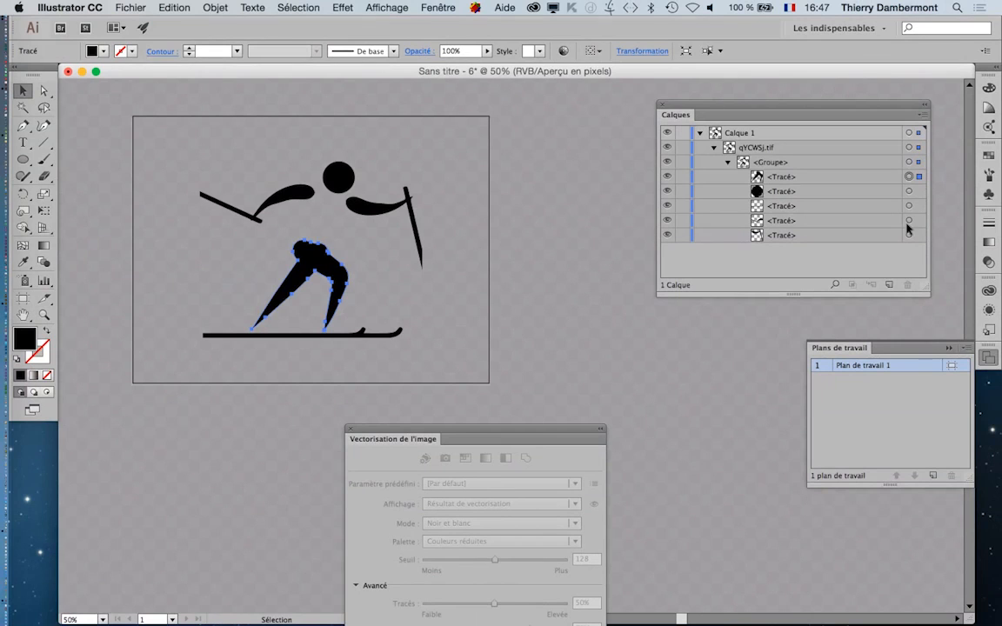
- Select the two arm-and-pole paths of the skier and combine them into a compound path
click(908, 221)
shift+click(909, 236)
click(215, 8)
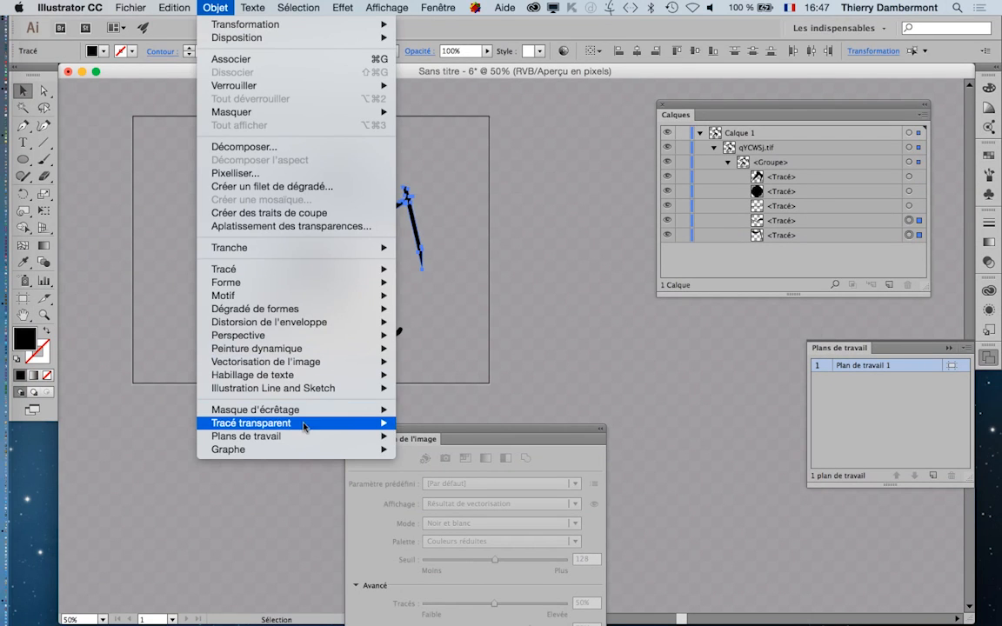
mouse_move(311, 420)
click(425, 420)
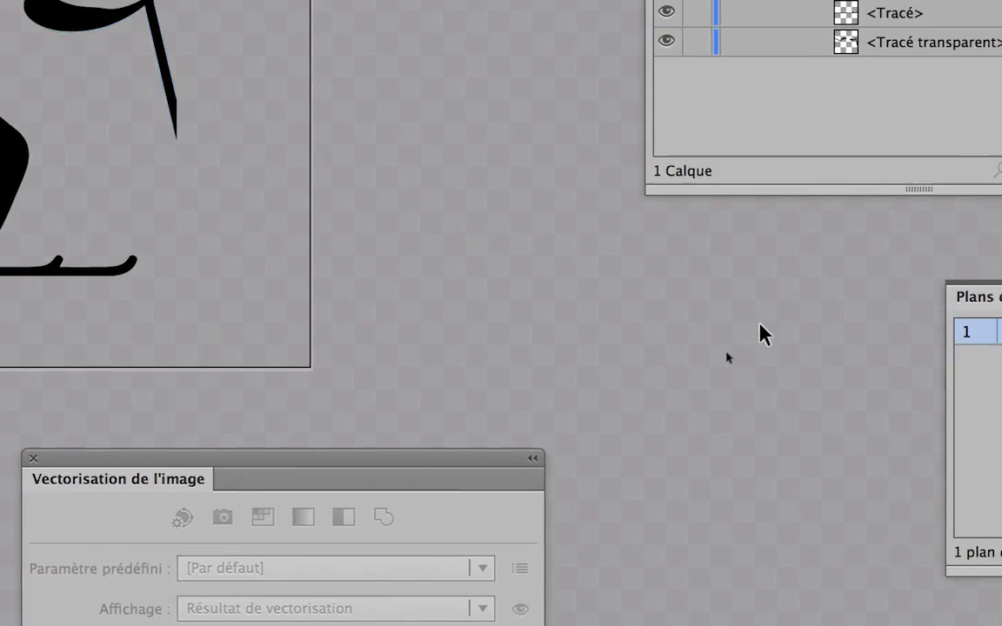
- Target the arms' compound path, release it back into separate paths, and clear the selection
click(880, 226)
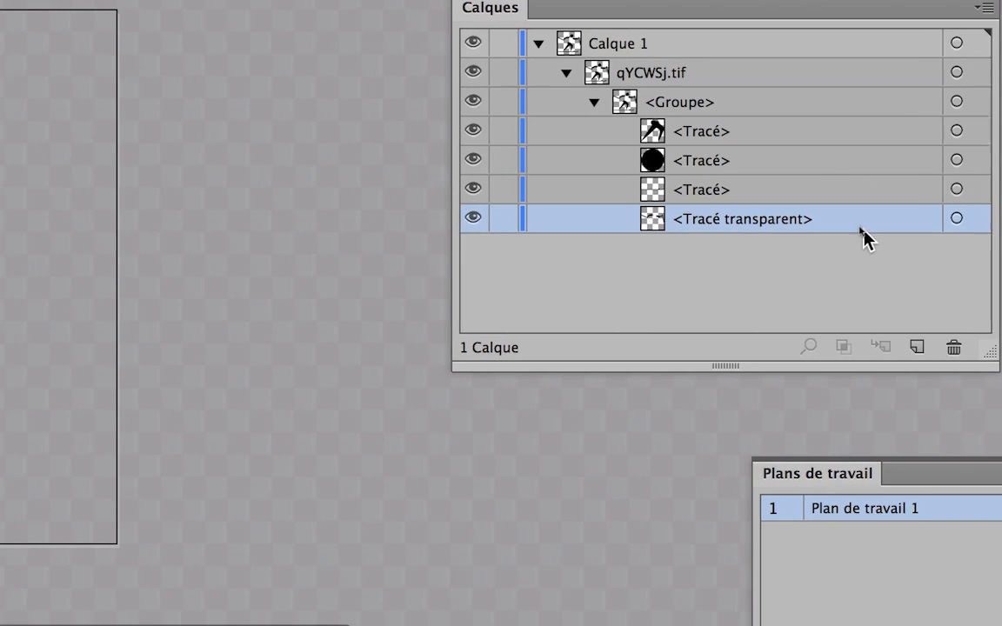
click(900, 226)
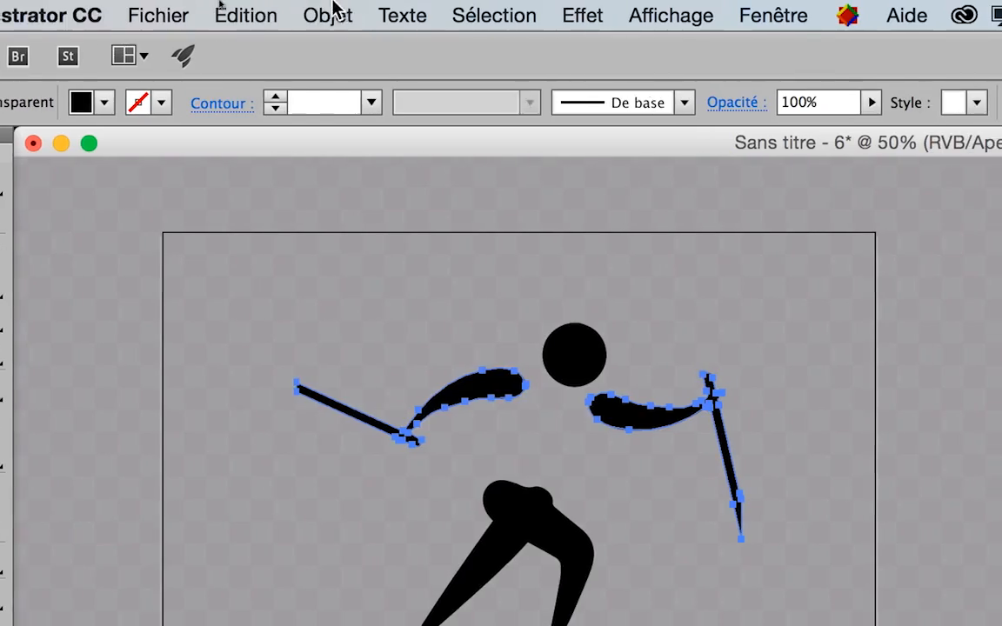
click(330, 12)
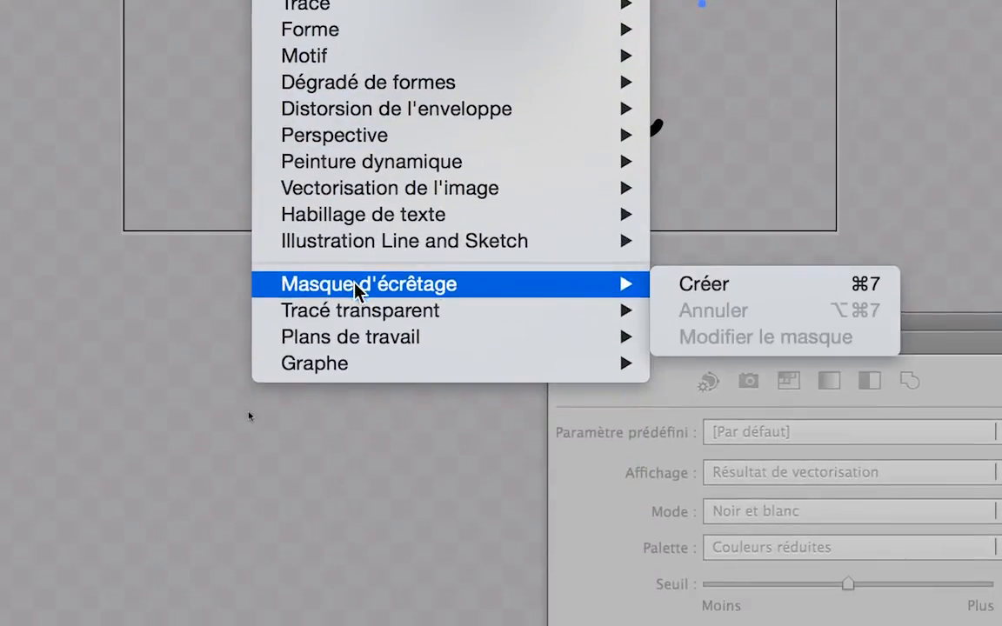
mouse_move(404, 411)
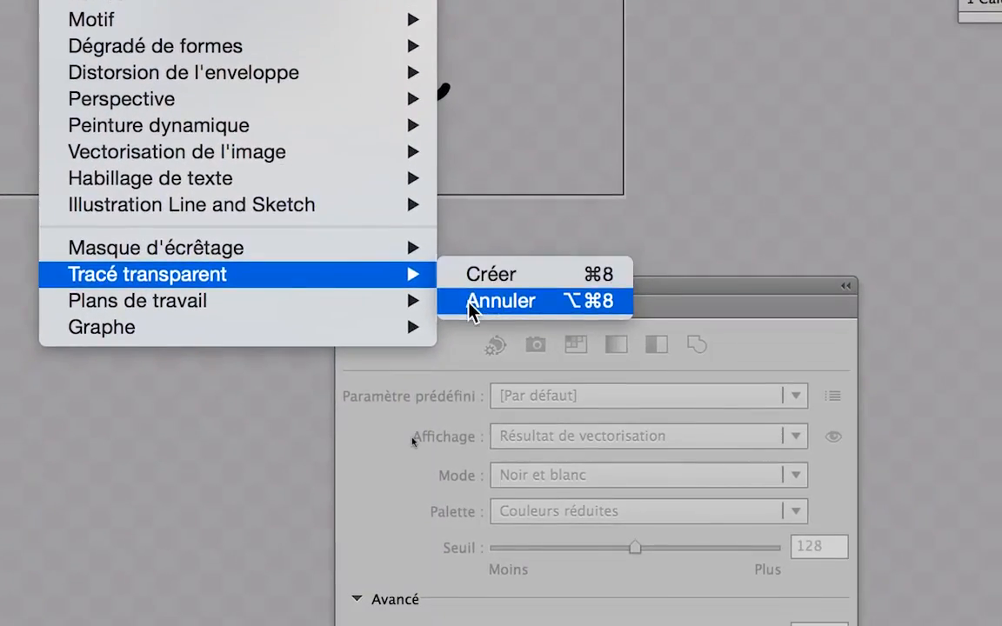
click(470, 309)
click(545, 206)
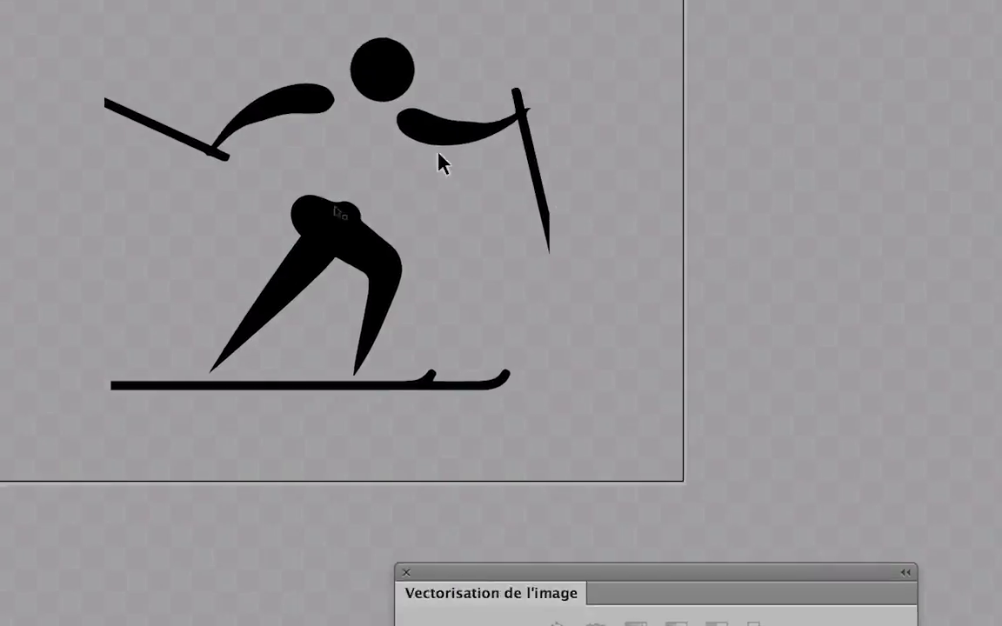
- Try combining all of the skier's paths into one compound path, undo it, and deselect the artwork
mouse_move(294, 90)
mouse_down()
mouse_move(477, 237)
mouse_move(514, 290)
mouse_up()
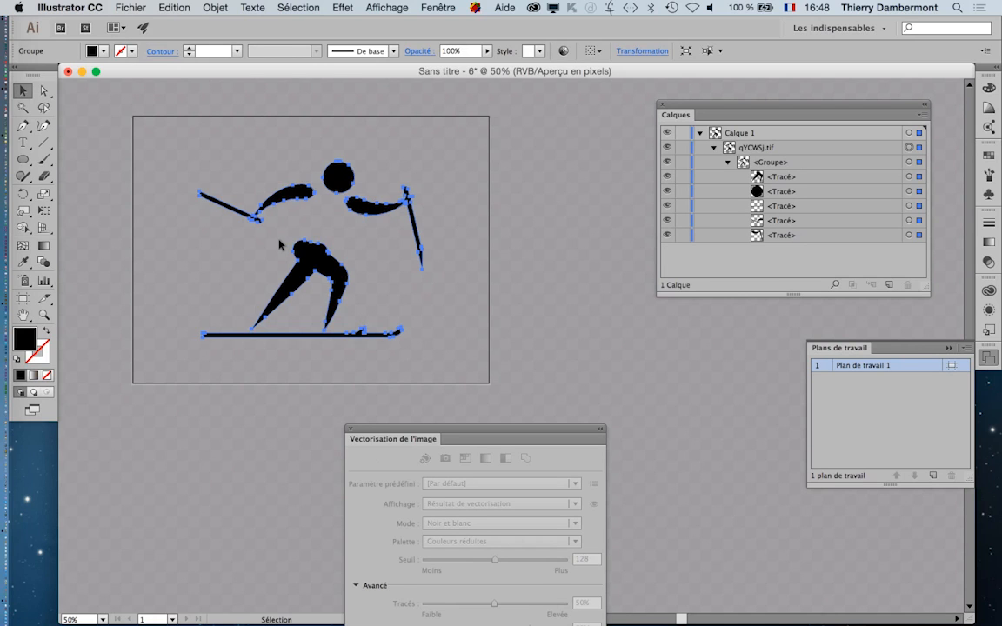
click(184, 160)
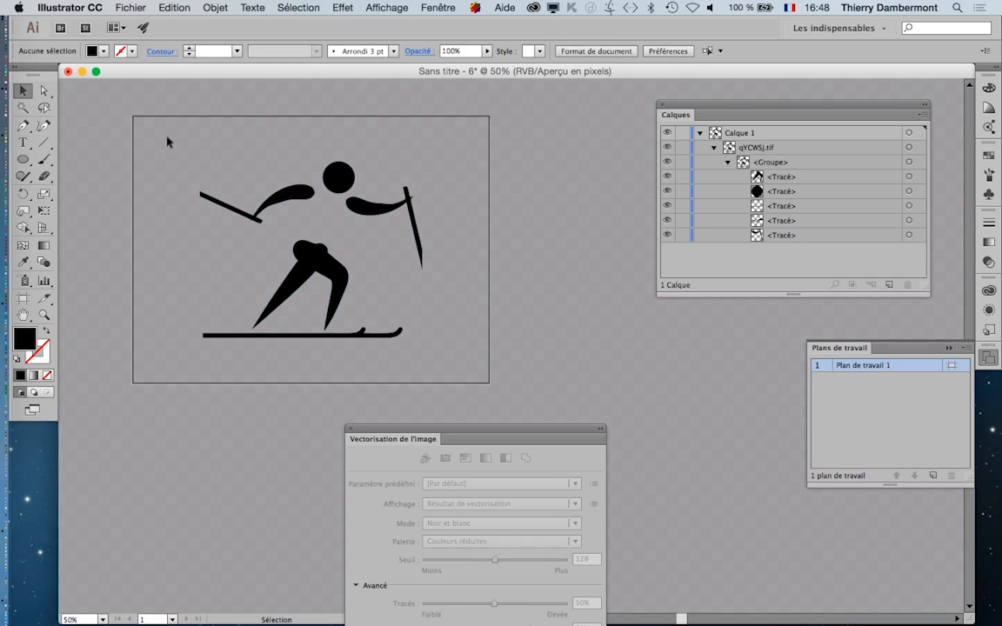
click(408, 269)
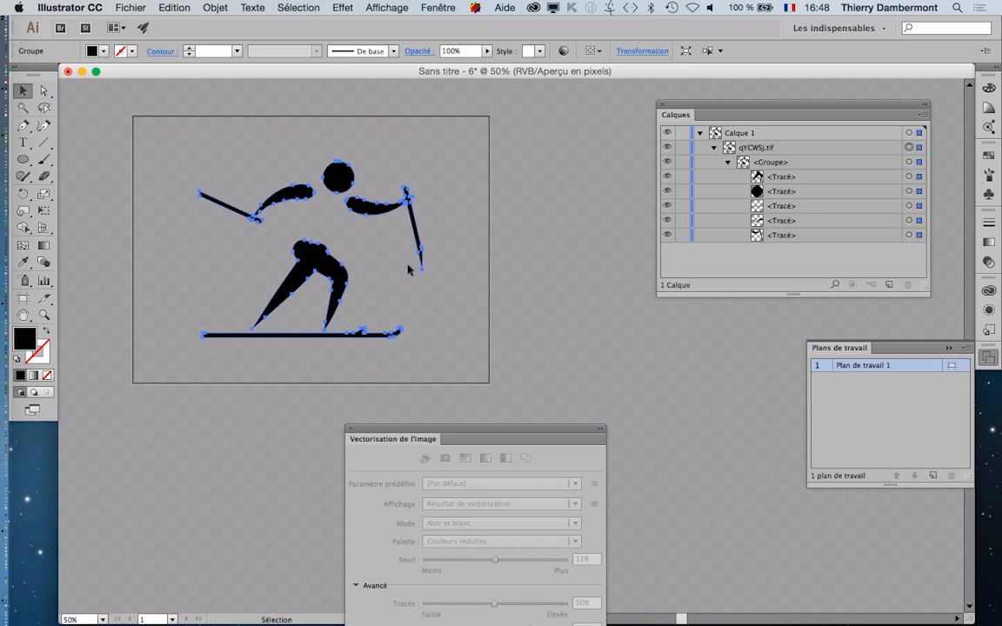
click(222, 7)
mouse_move(393, 426)
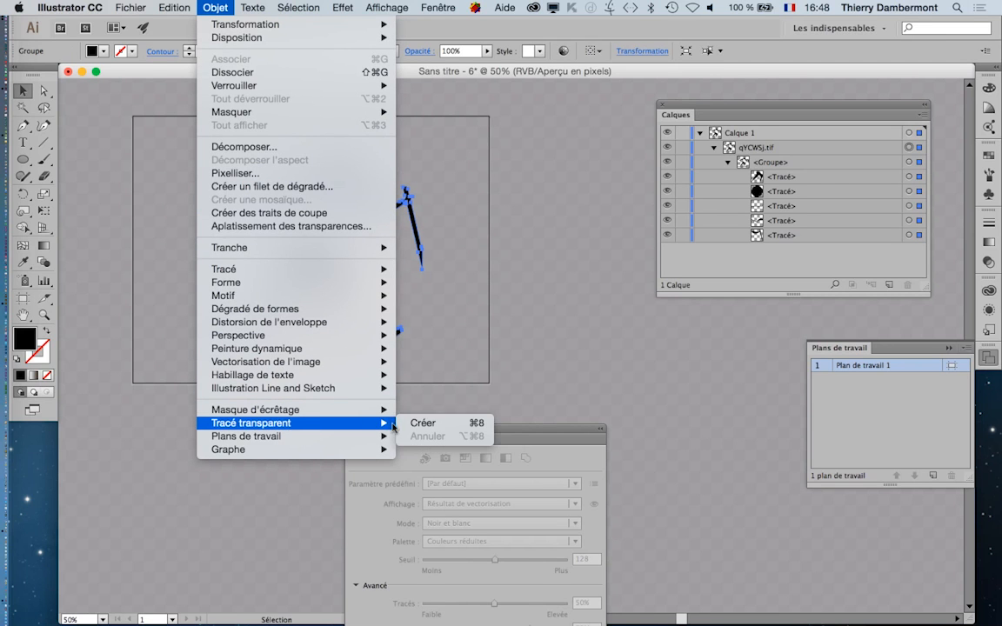
click(423, 423)
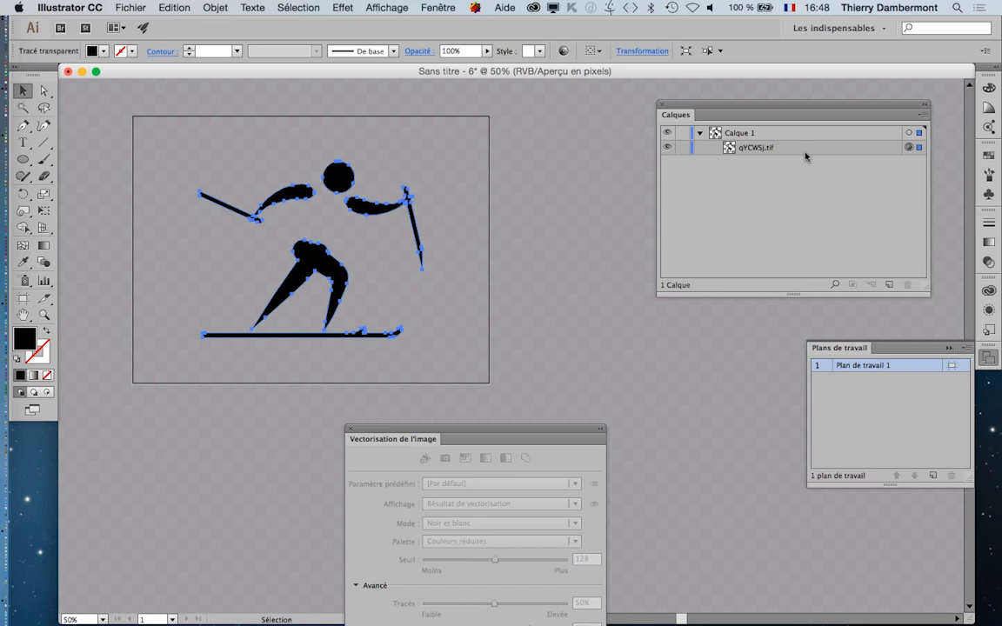
key(super+z)
click(530, 183)
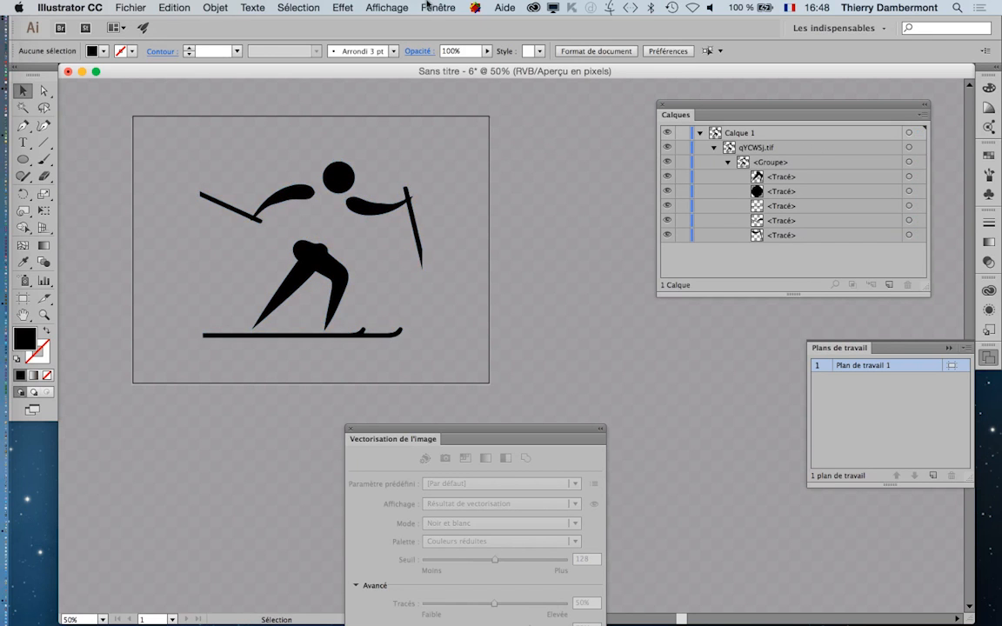
- Try the Pathfinder Exclusion shape mode on all of the skier's paths and close Pathfinder
key(super+a)
click(438, 7)
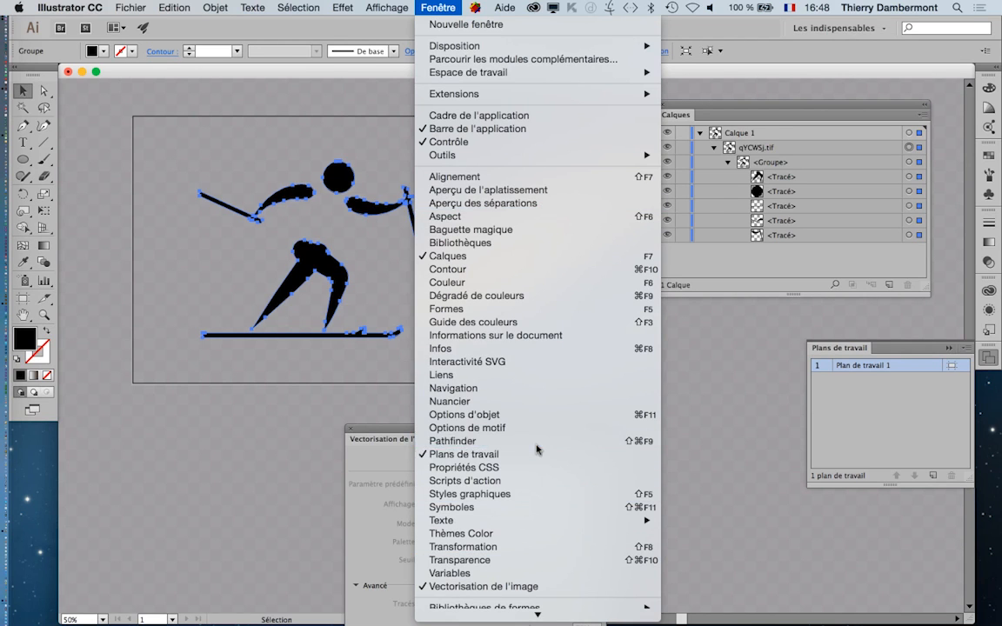
click(538, 442)
drag(530, 100, 489, 249)
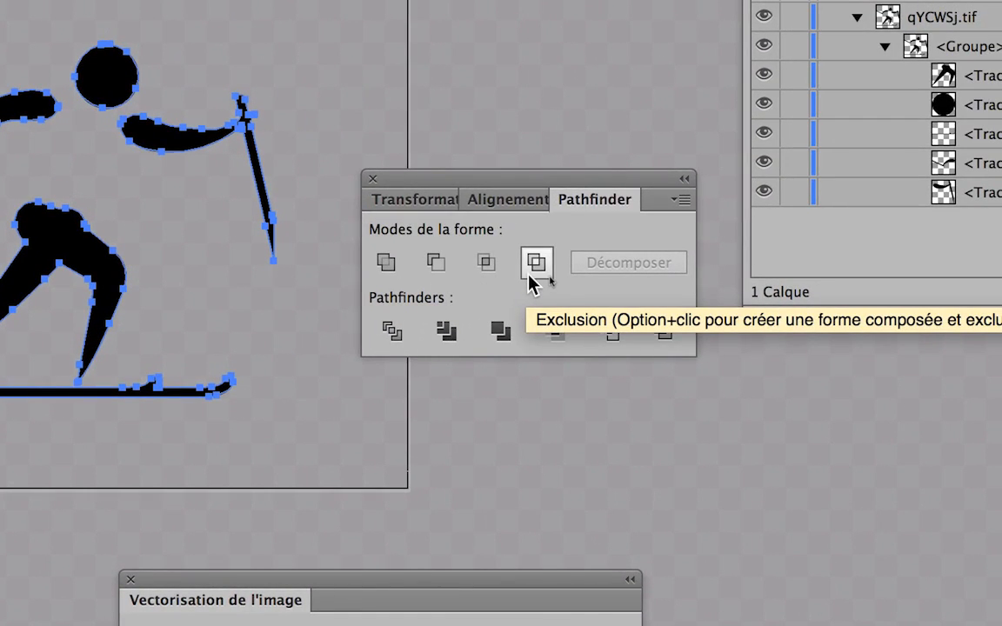
click(530, 274)
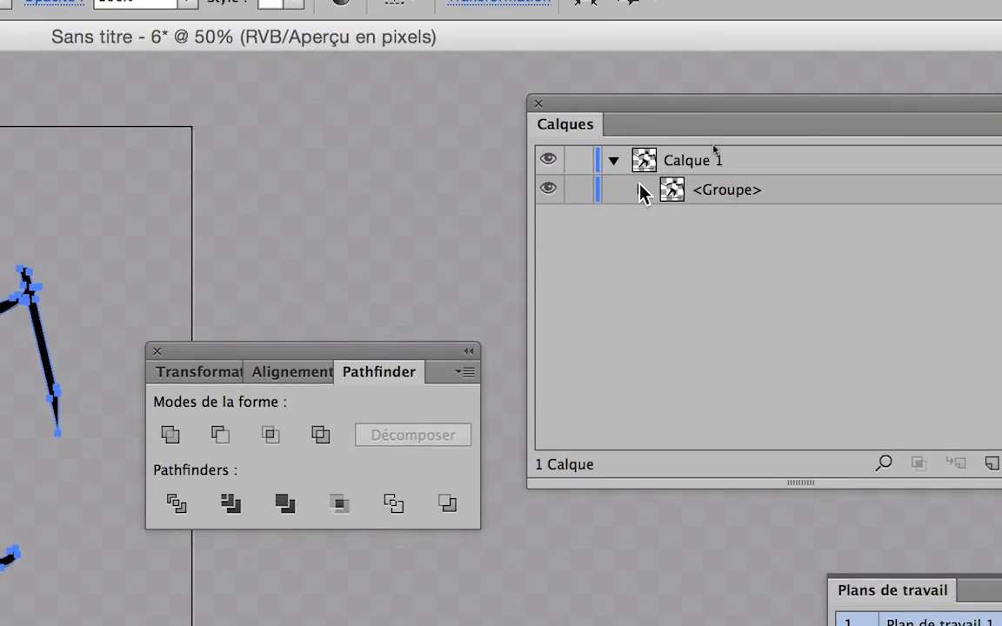
click(641, 190)
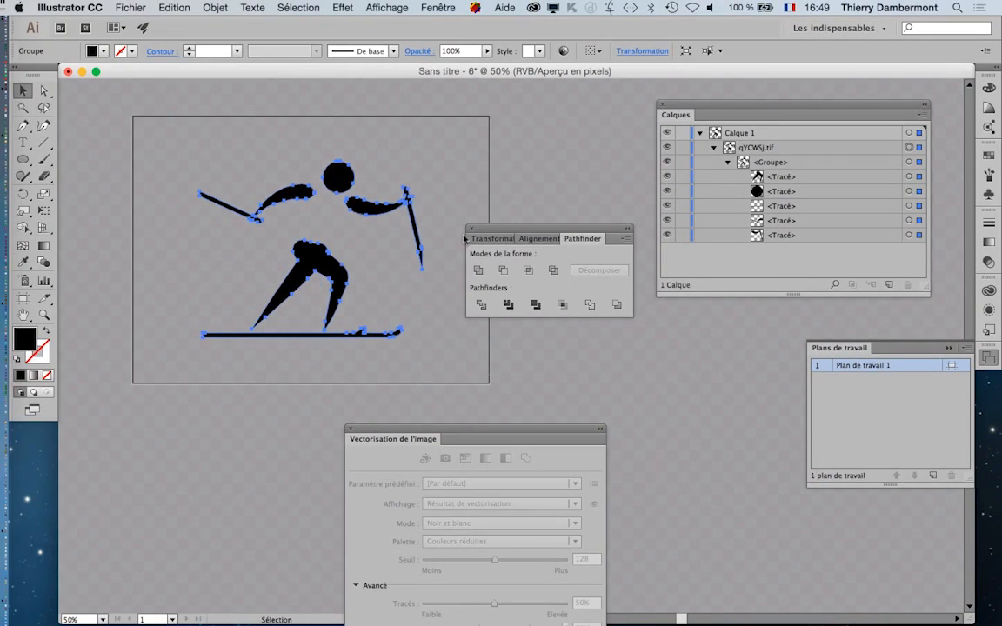
click(470, 229)
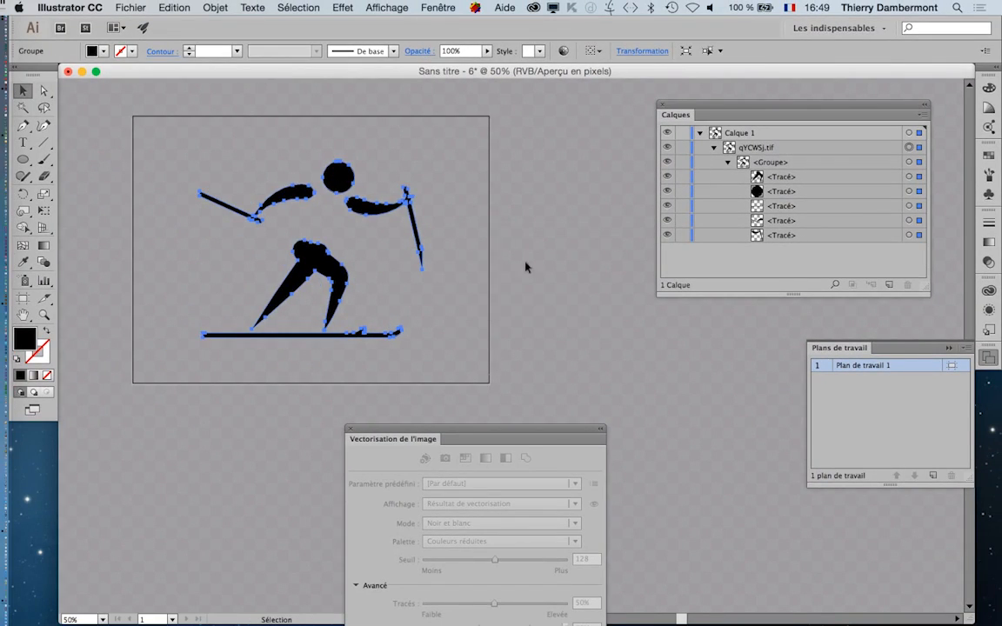
- Select the whole skier, convert all its paths into a single compound path, and highlight qYCWSj.tif in the layer list
click(525, 266)
drag(190, 163, 474, 339)
click(223, 10)
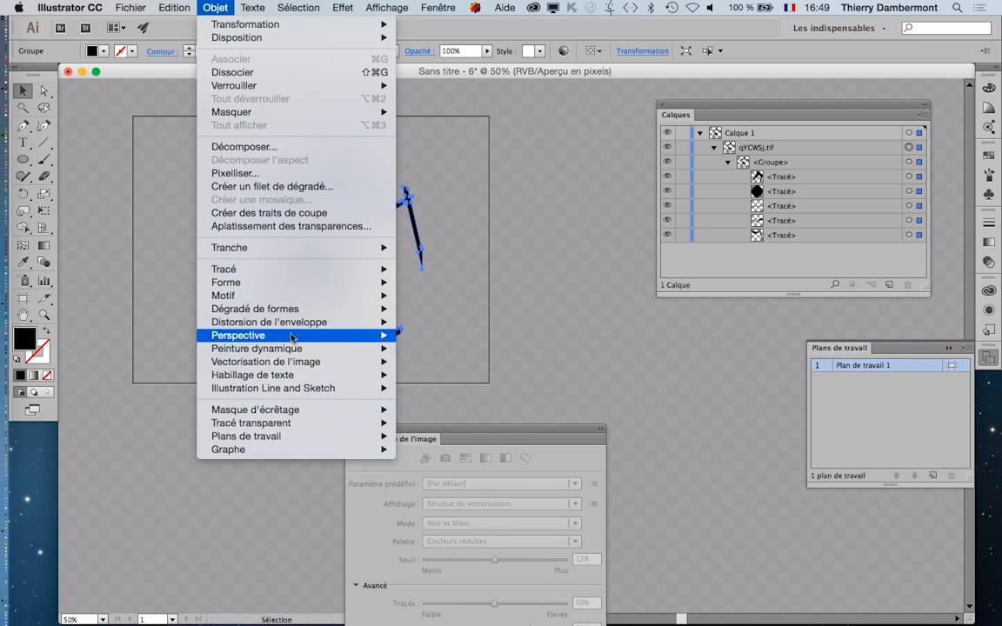
click(426, 419)
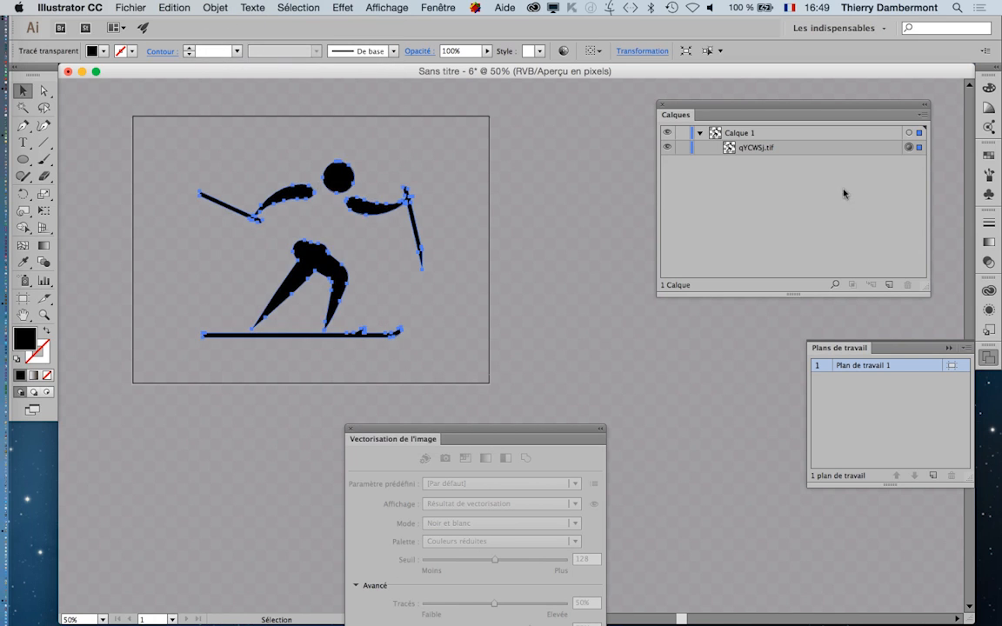
click(760, 149)
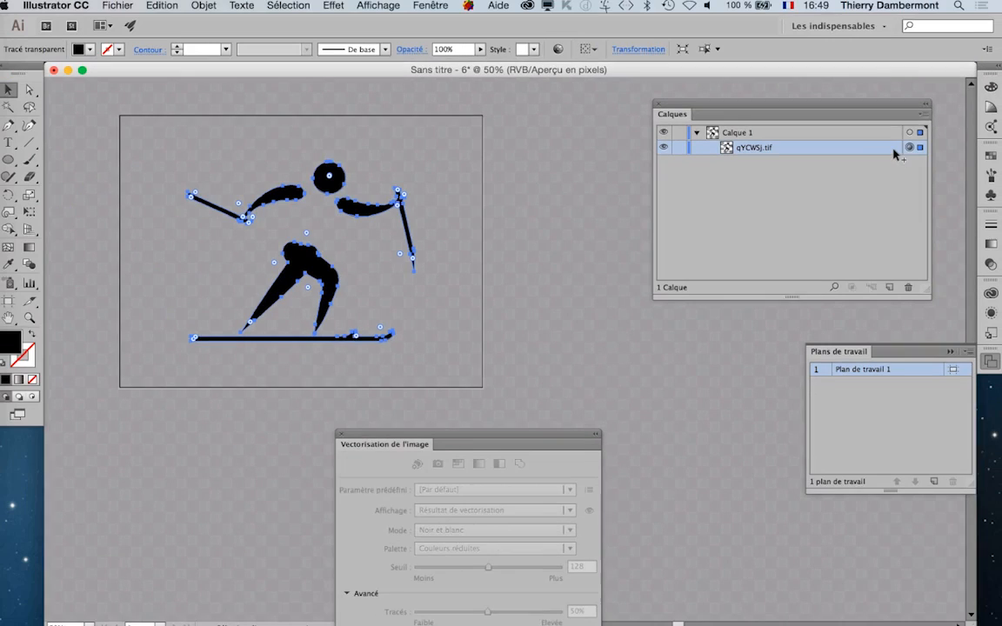
- Start saving the document under a new name and create a folder named skieur icone inside TCFE fev2016 travaux en cours
click(139, 7)
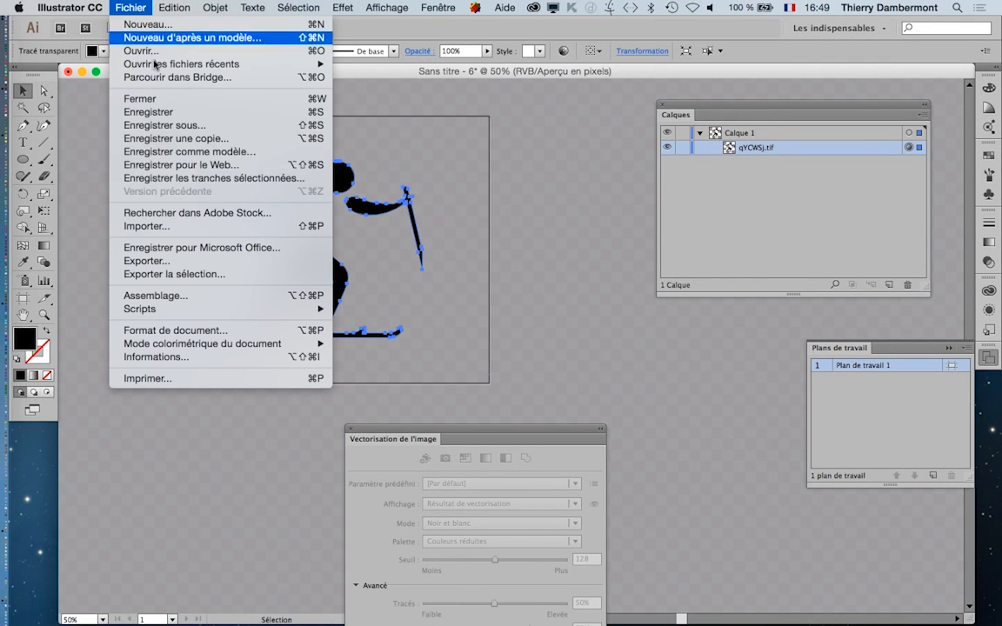
click(184, 129)
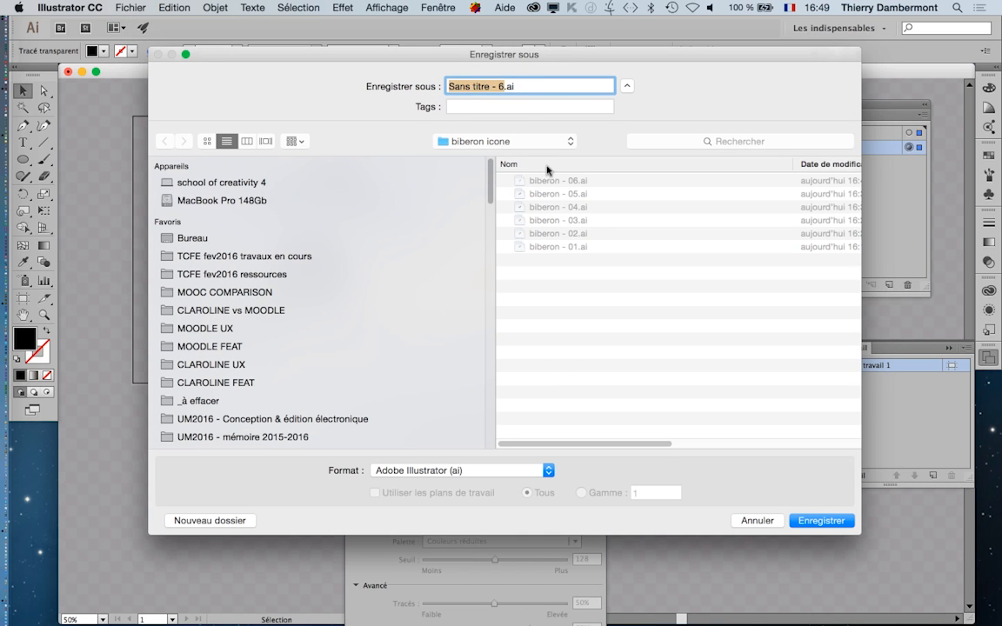
click(479, 141)
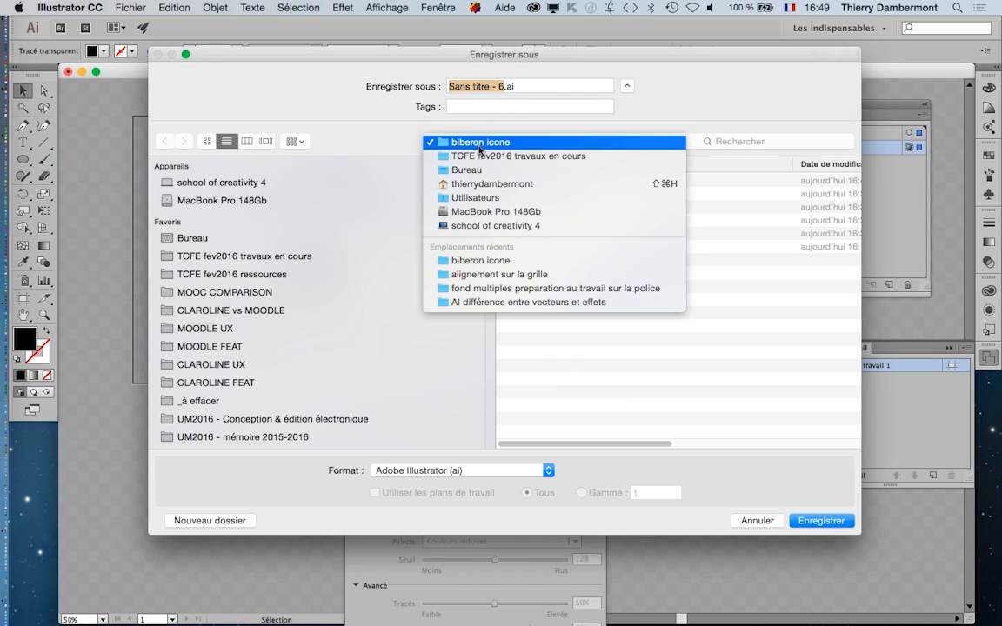
click(452, 154)
click(210, 520)
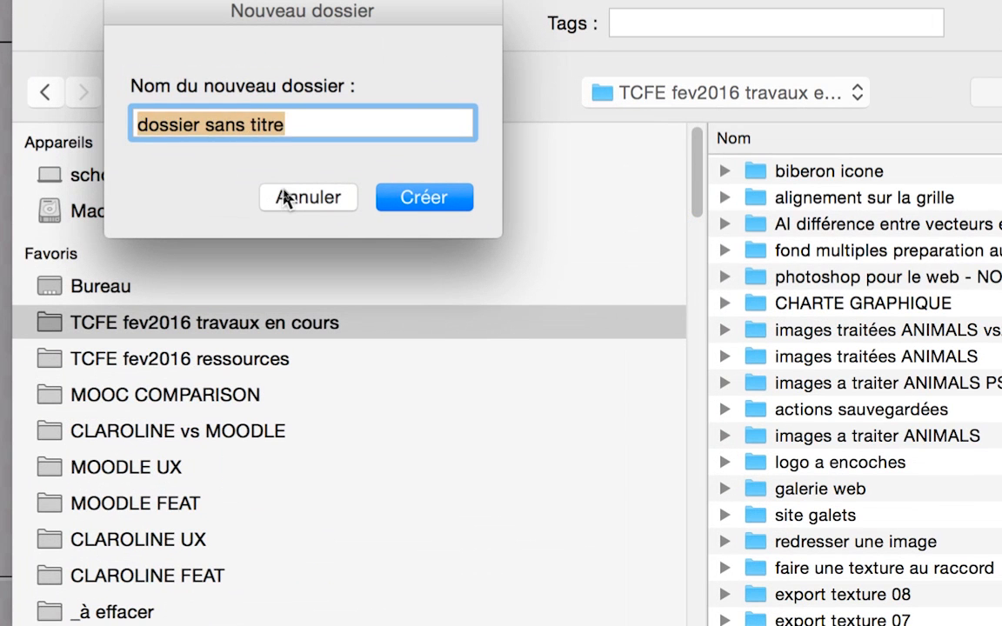
text(skieur )
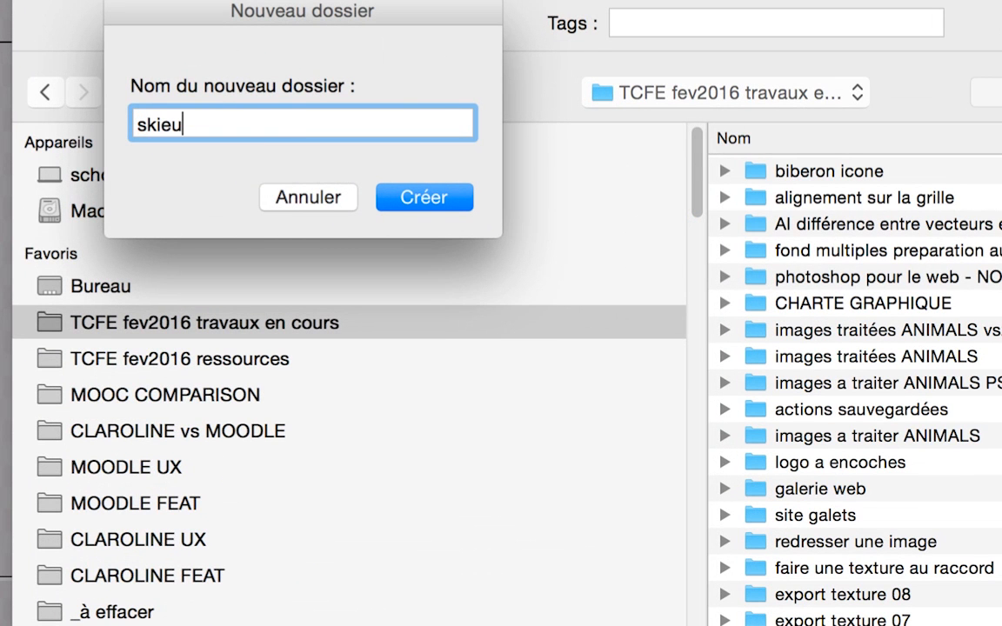
text(icone)
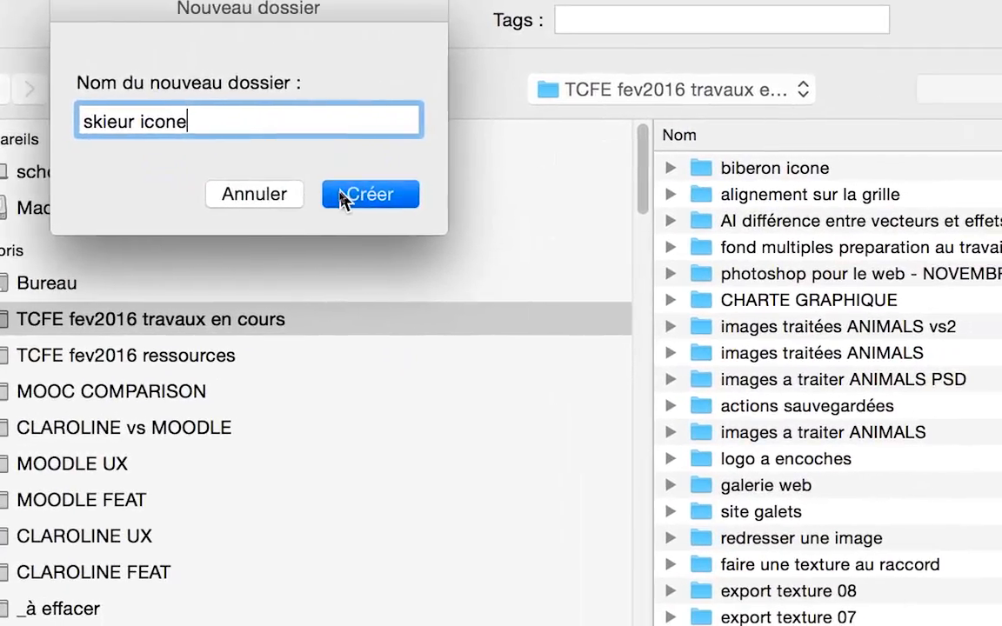
click(396, 198)
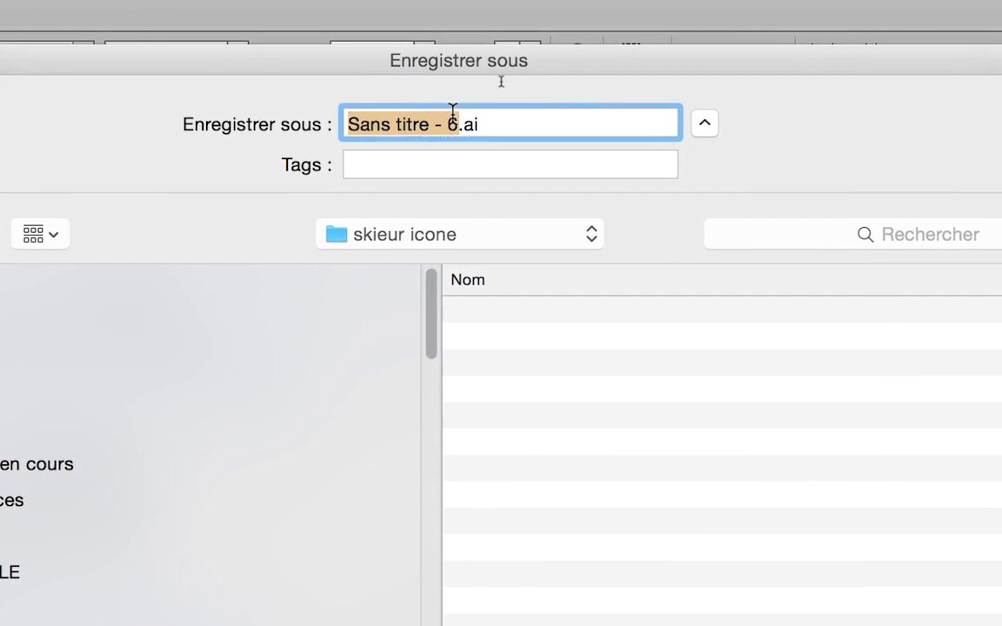
- Save the document as skieur - 01.ai with the default Illustrator options and clear the selection
text(skieur - 01)
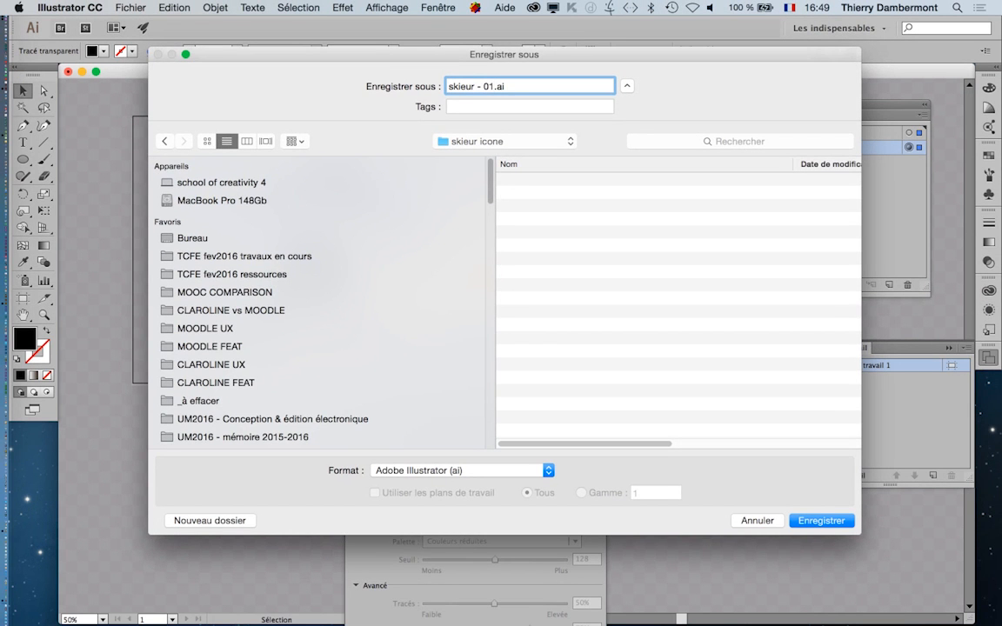
key(Return)
key(Return)
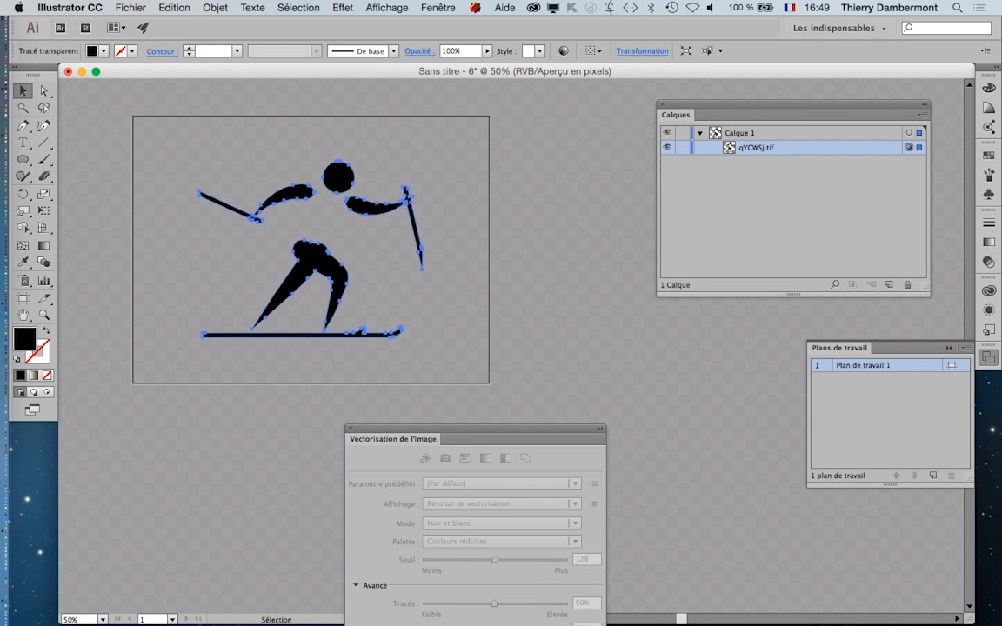
key(super+shift+a)
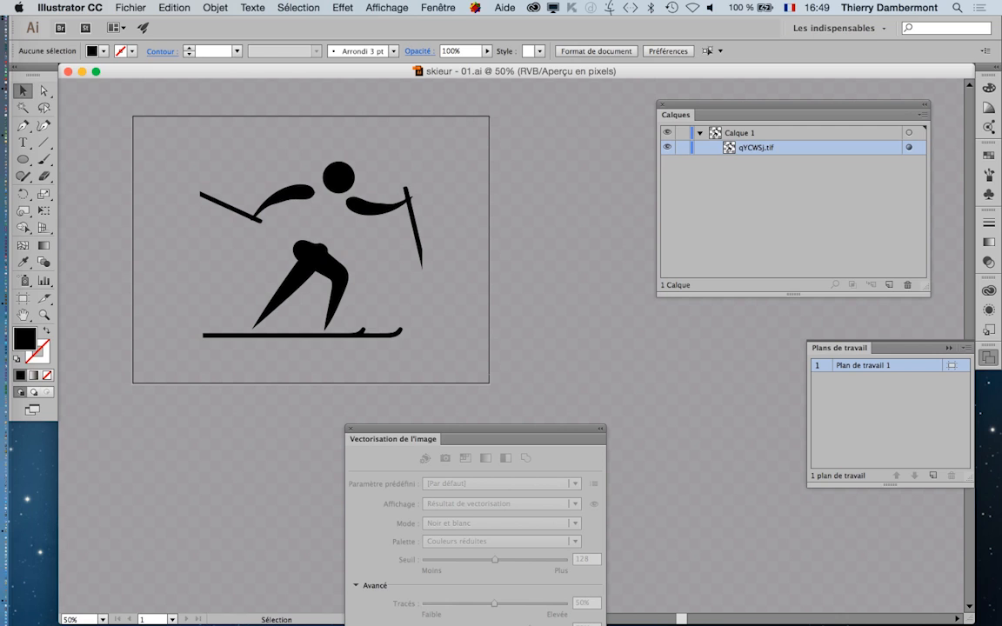
- Select the whole skier, display its Aspect attributes in an enlarged floating panel, and put away the Calques and Plans de travail panels
key(super+a)
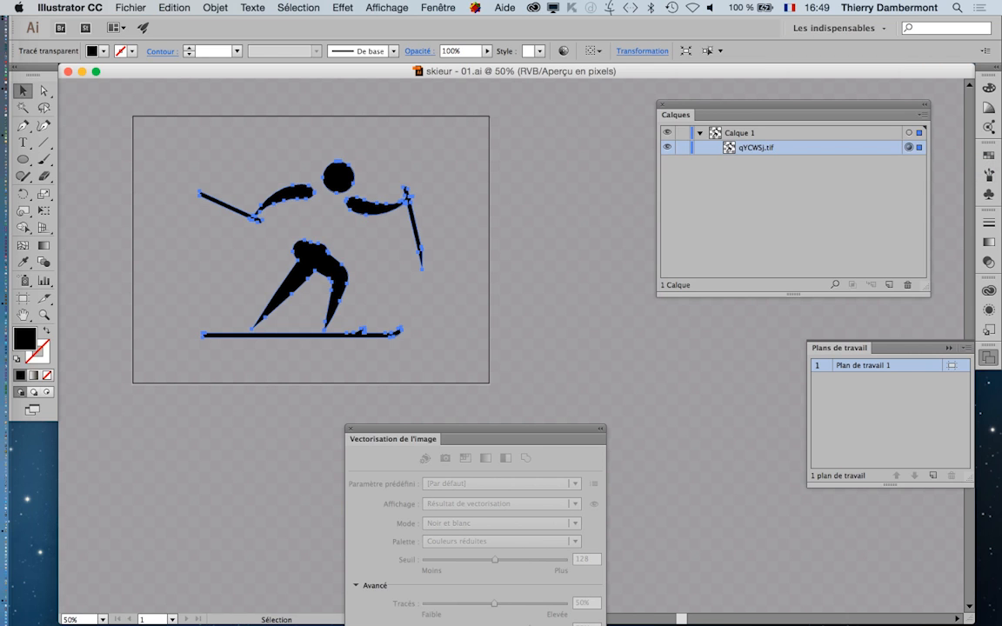
drag(793, 104, 639, 91)
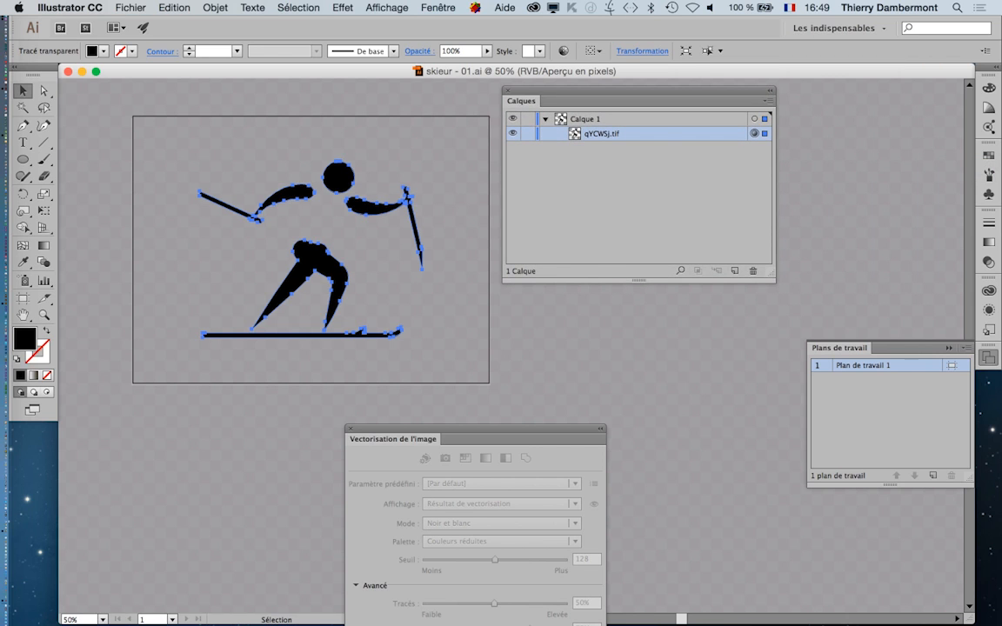
click(438, 7)
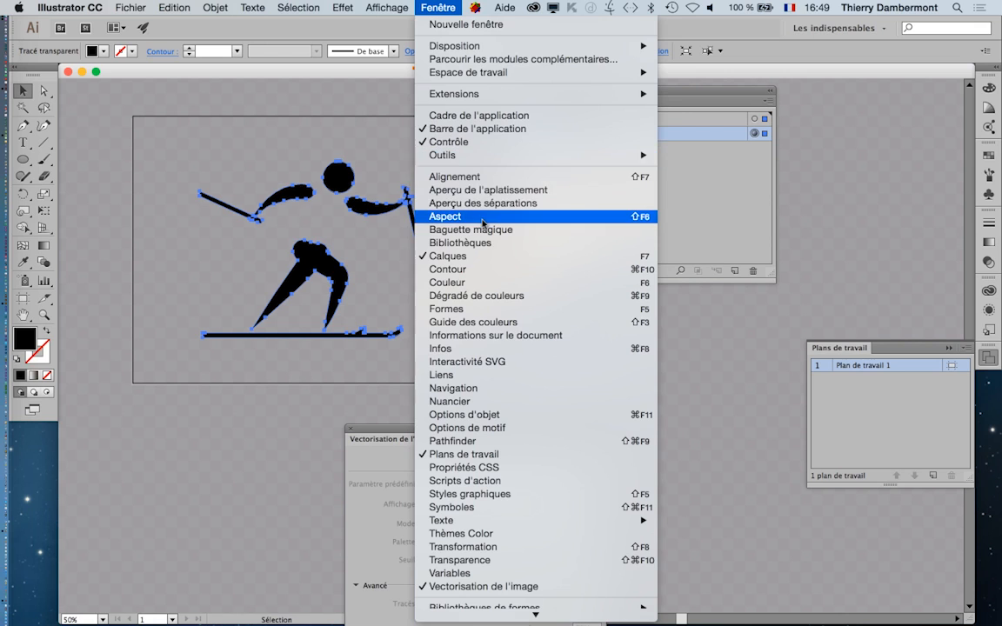
click(439, 200)
drag(862, 280, 657, 143)
click(988, 310)
click(948, 281)
click(507, 91)
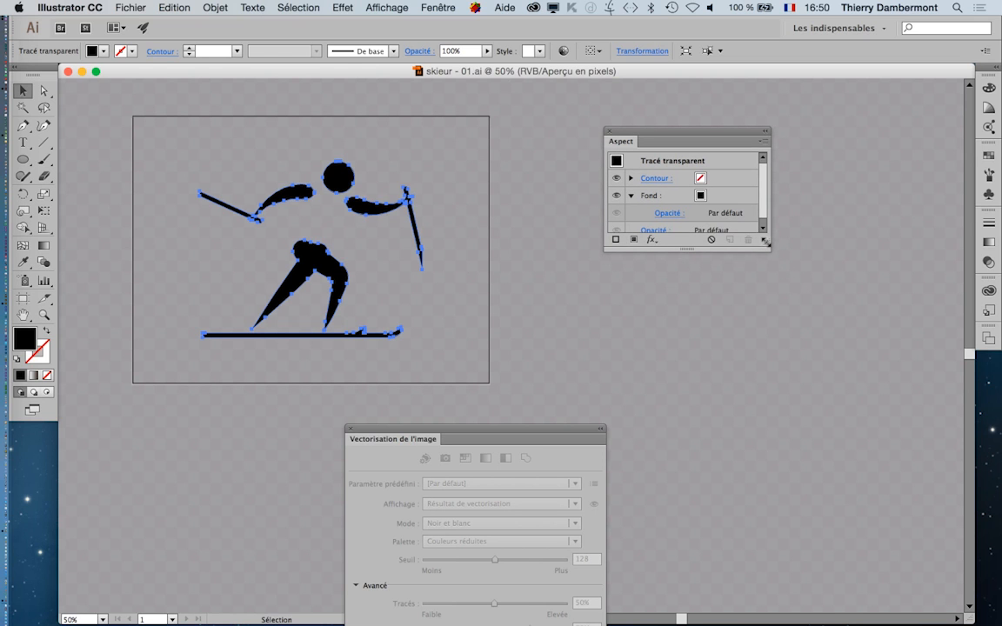
drag(766, 242, 796, 372)
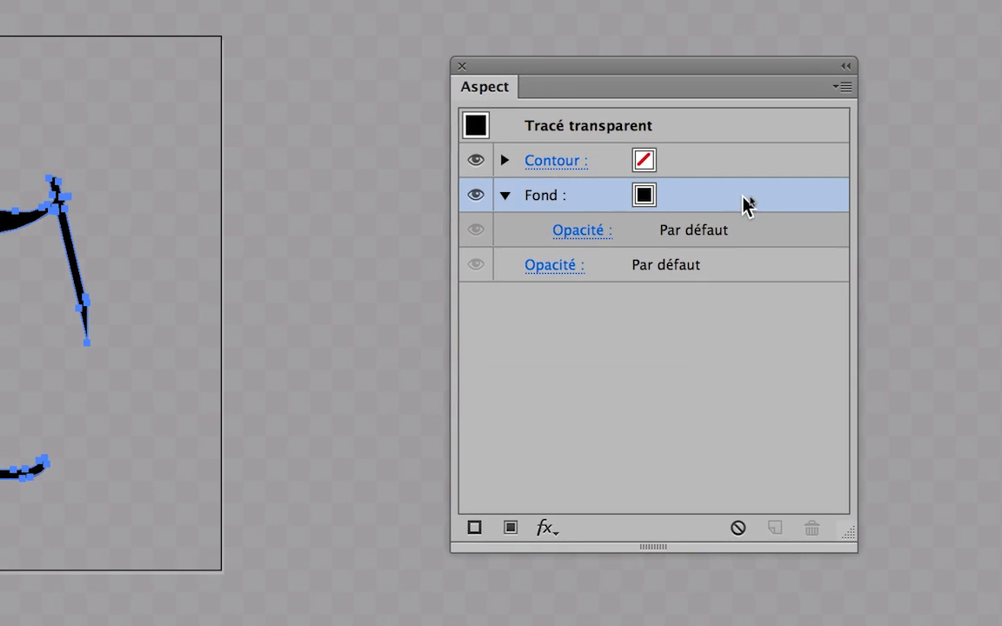
- Duplicate the skier's black fill twice and set the middle fill to white
drag(744, 203, 774, 527)
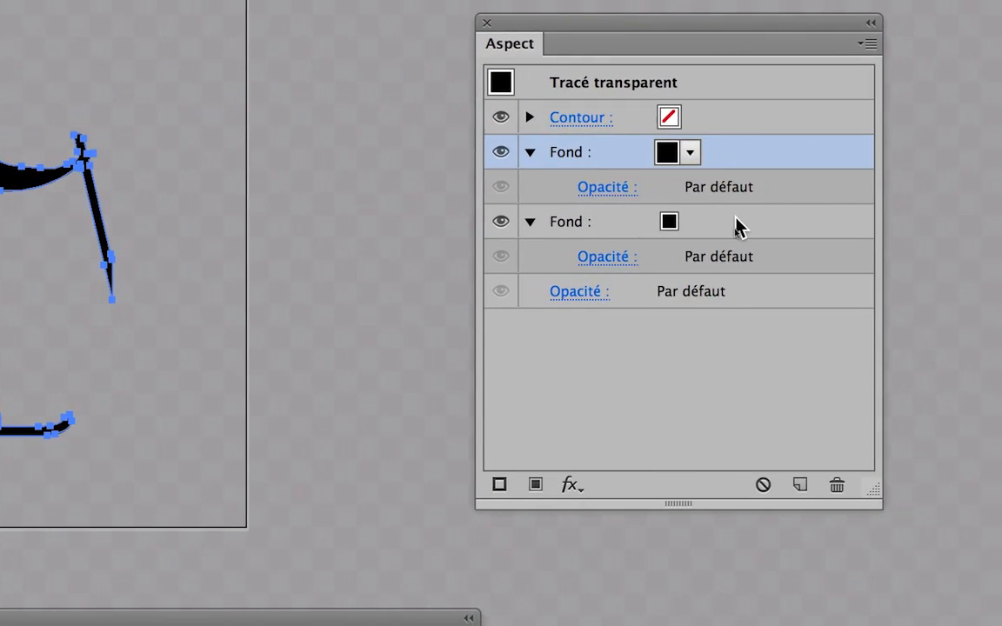
drag(738, 226, 799, 484)
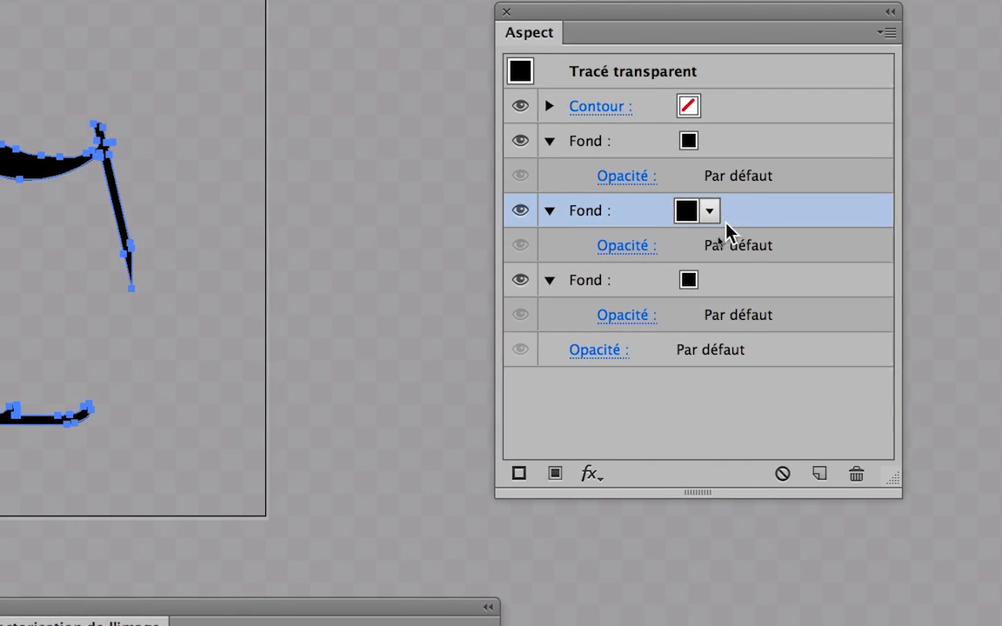
click(710, 211)
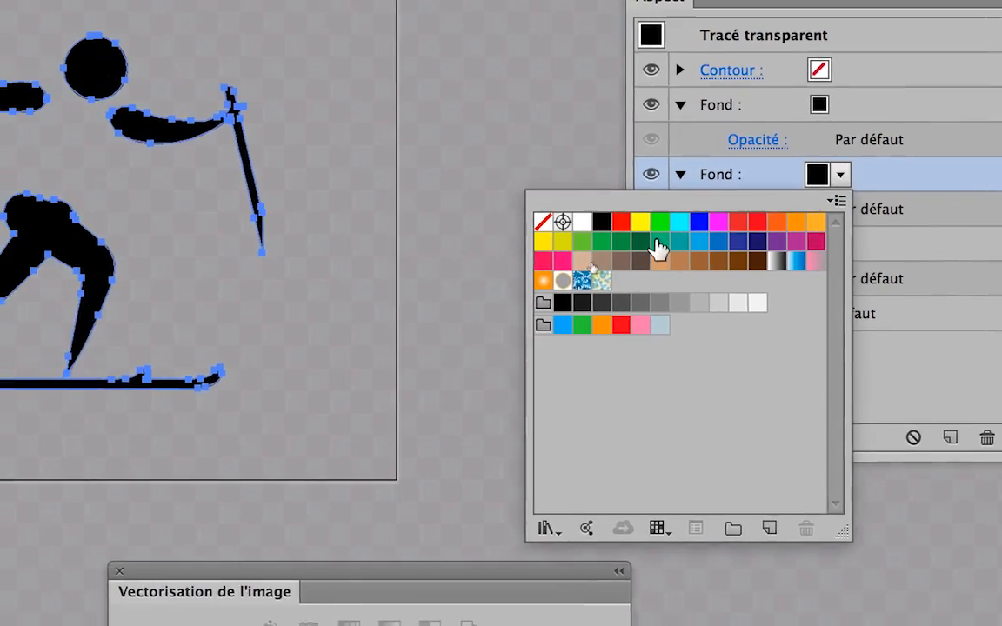
click(581, 222)
click(864, 259)
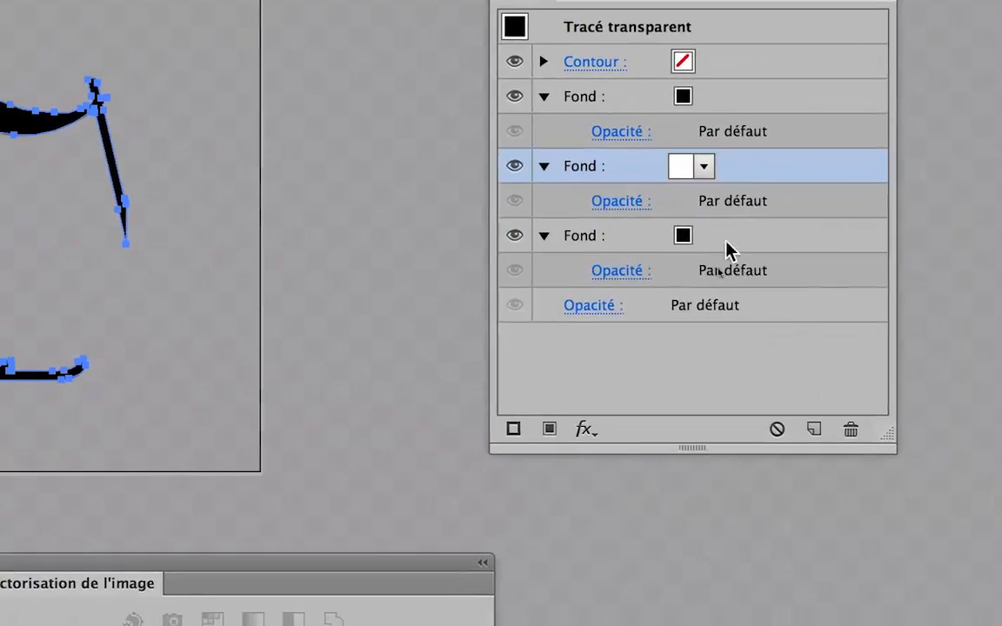
- Set the lowest of the skier's three fills to a dark grey swatch
click(698, 242)
click(702, 236)
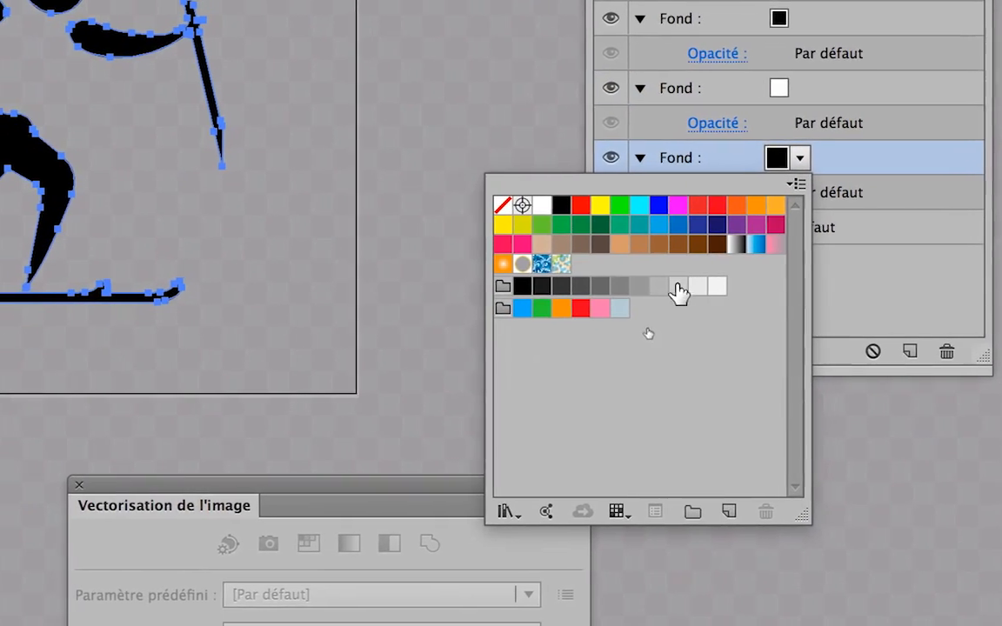
click(662, 286)
click(836, 276)
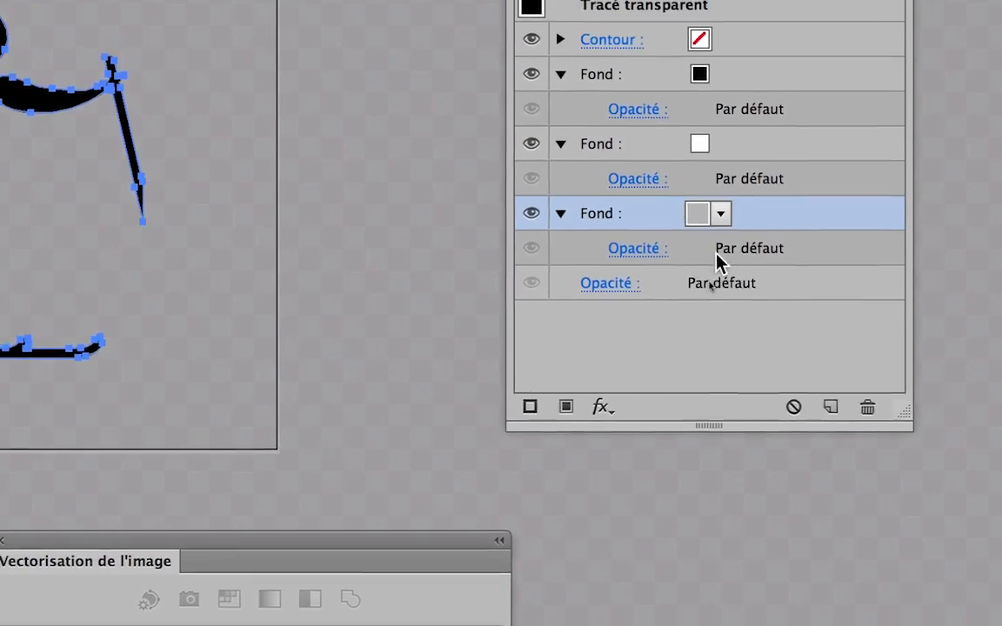
click(720, 214)
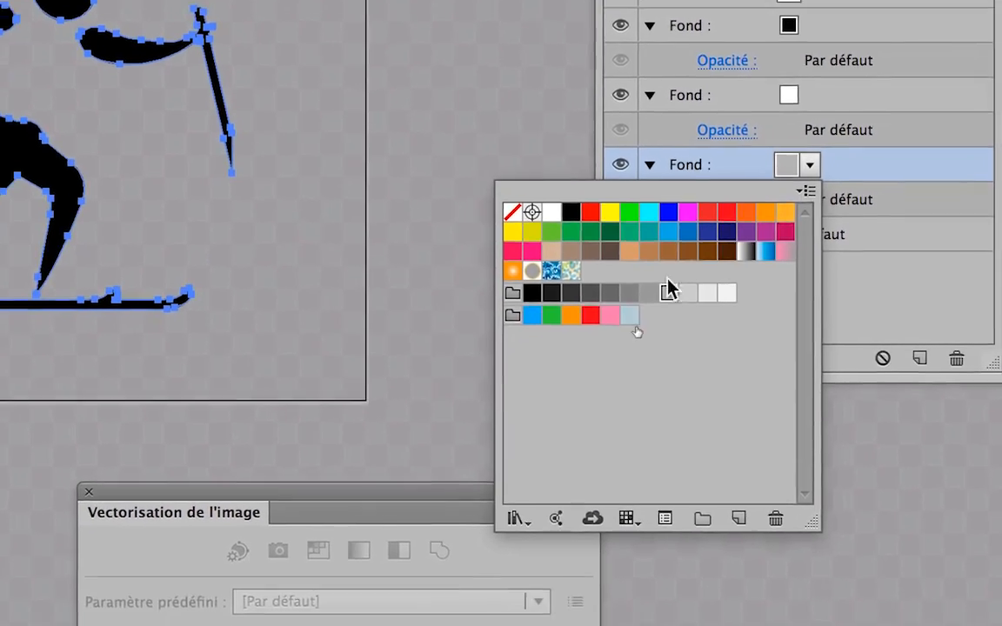
click(609, 292)
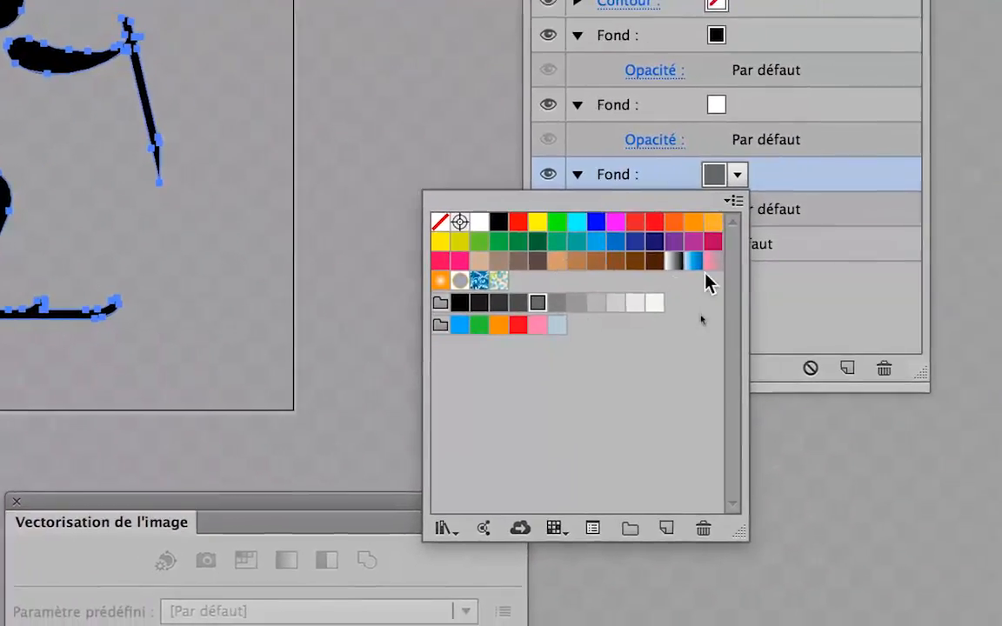
click(792, 307)
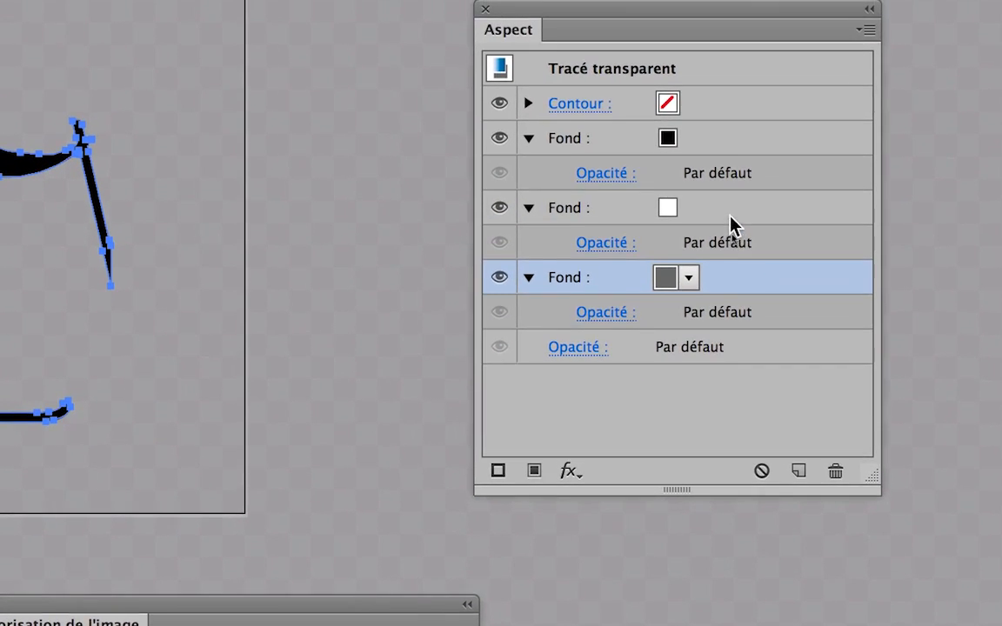
click(727, 138)
click(730, 208)
click(732, 278)
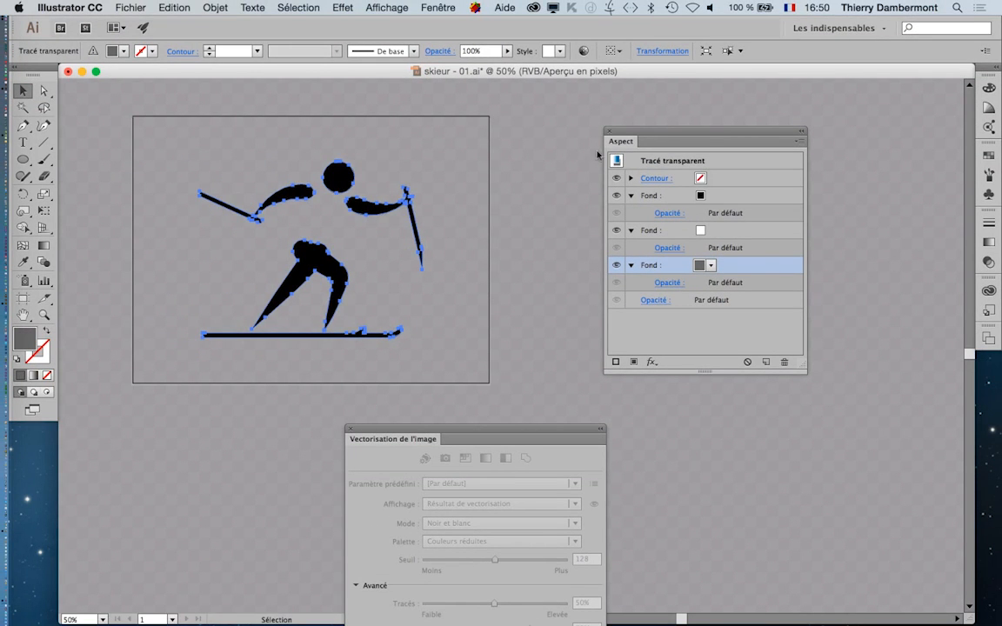
- Enlarge the skier to 100% and move the Aspect and Vectorisation de l'image panels clear of the artwork
drag(627, 133, 584, 123)
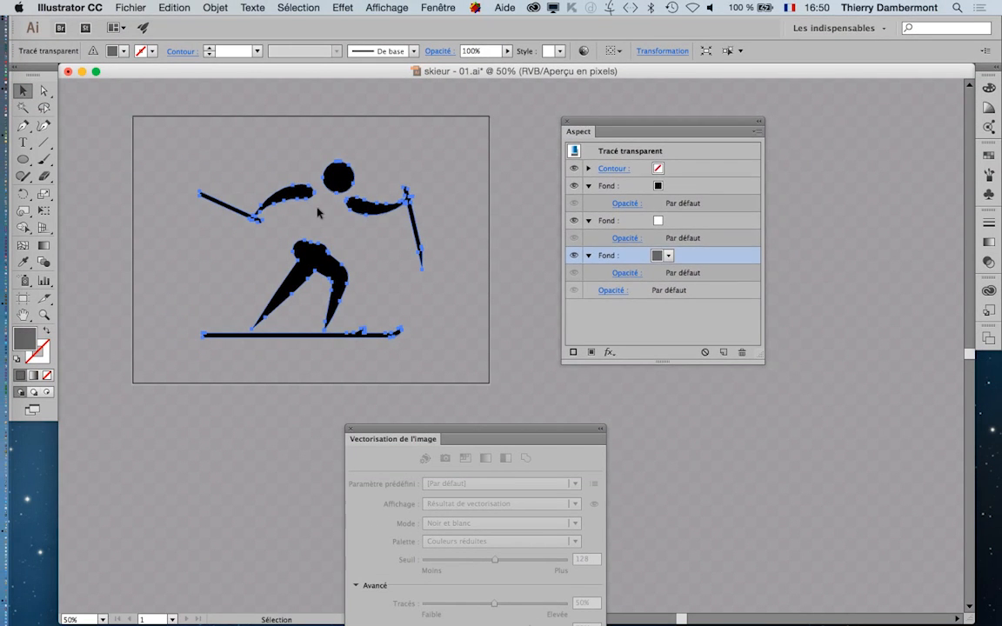
scroll(318, 209, up, 2)
drag(397, 427, 637, 484)
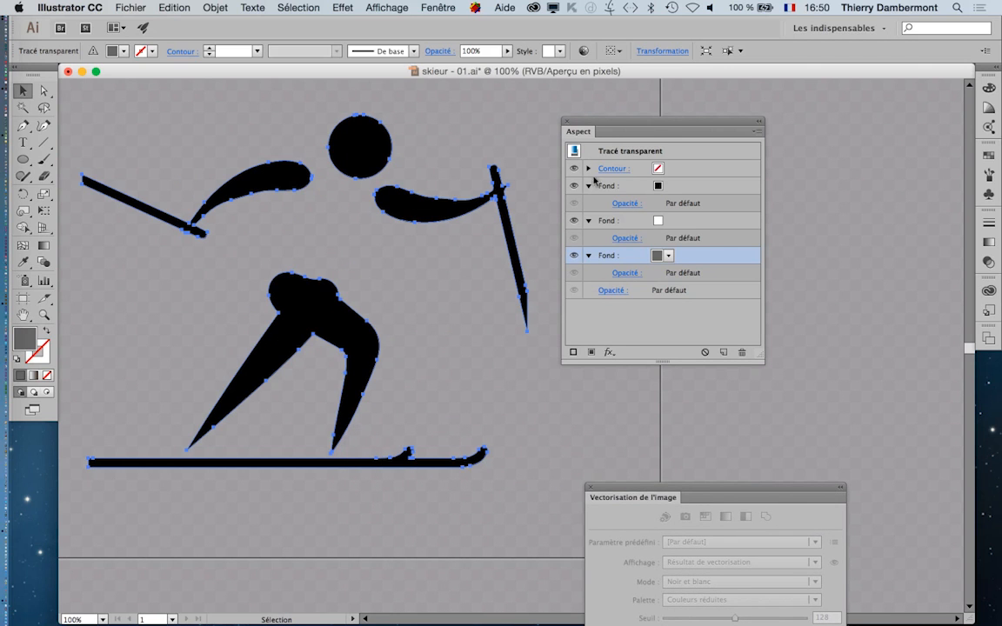
drag(598, 122, 786, 133)
drag(461, 235, 584, 220)
- Apply a Transformation effect to the white fill, moving it -14 px horizontally and 6 px vertically with the preview on
click(870, 233)
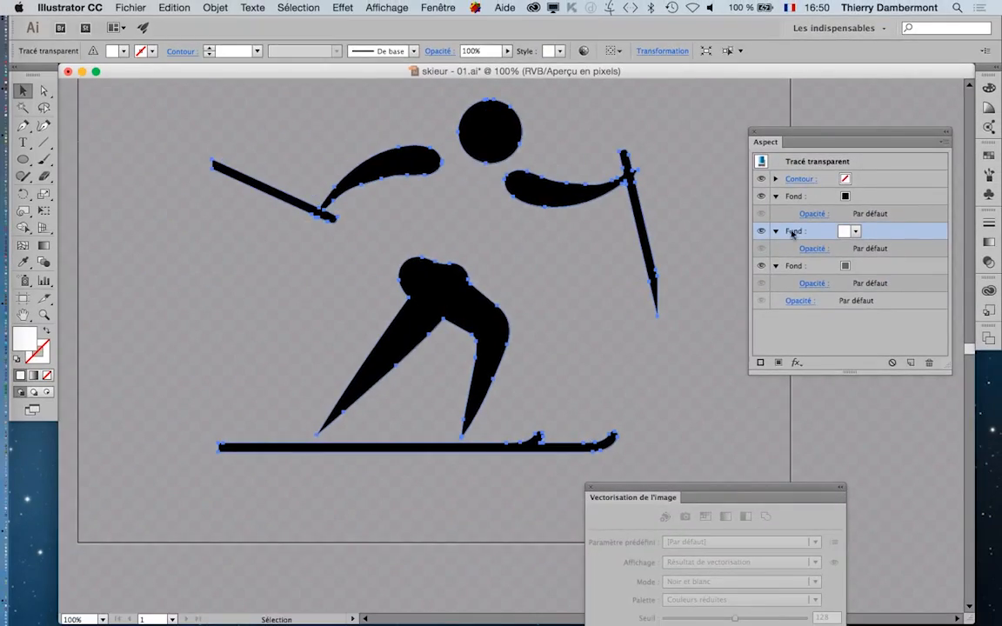
click(341, 8)
mouse_move(368, 127)
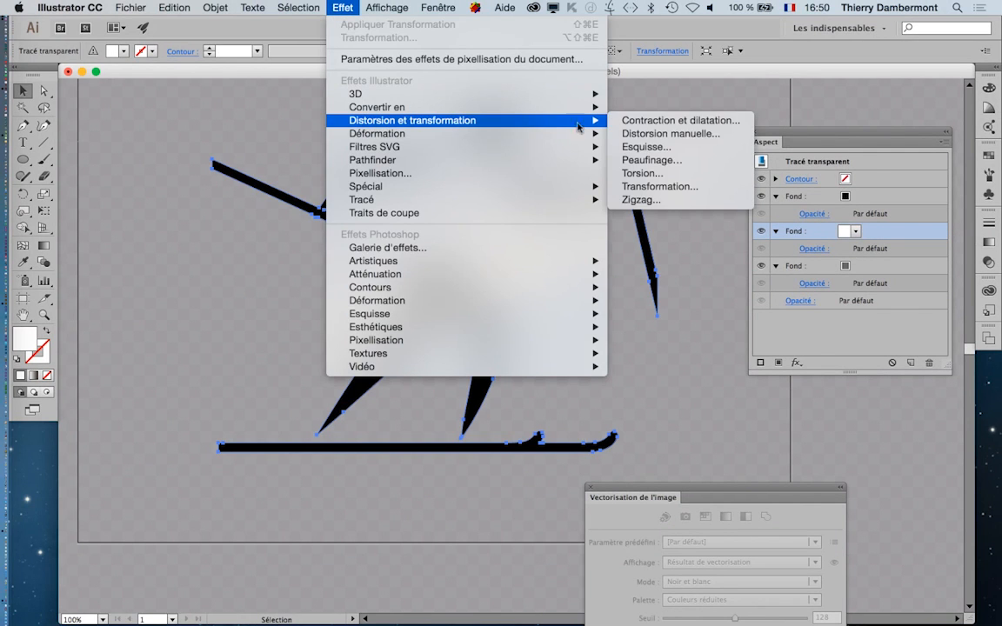
click(687, 187)
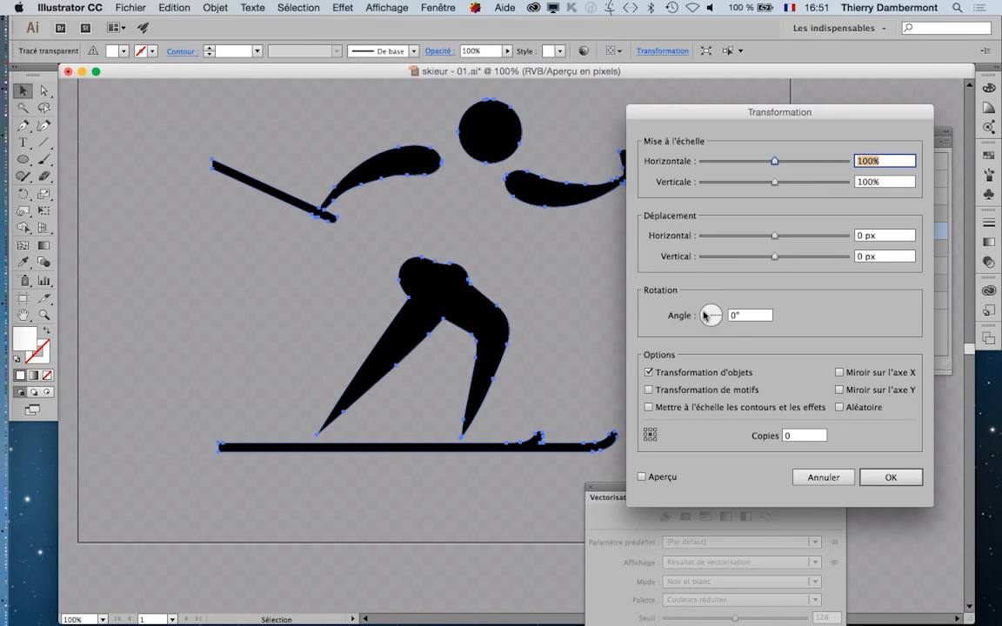
click(676, 478)
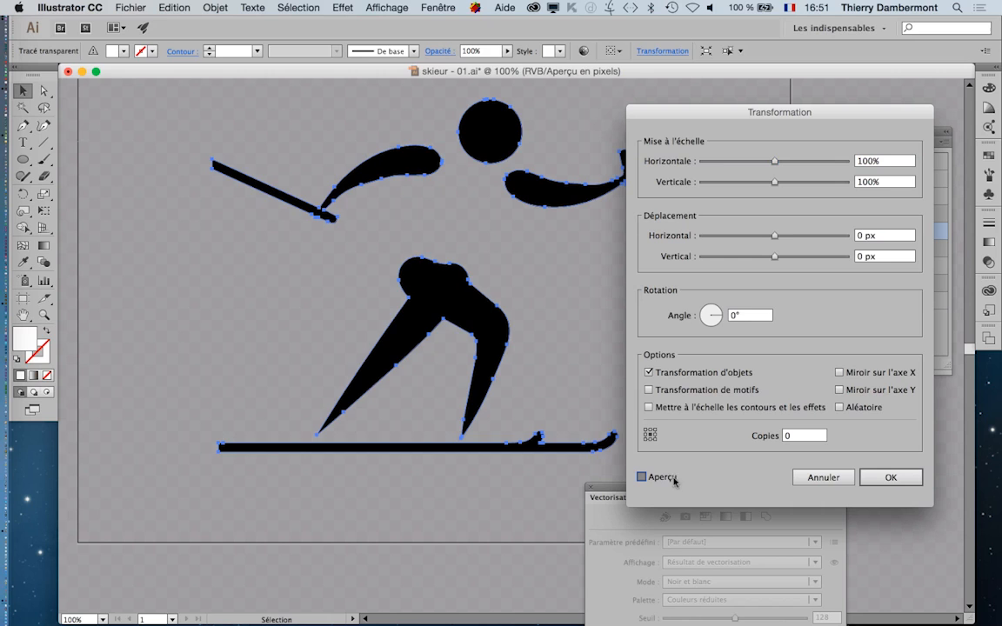
click(787, 237)
click(789, 257)
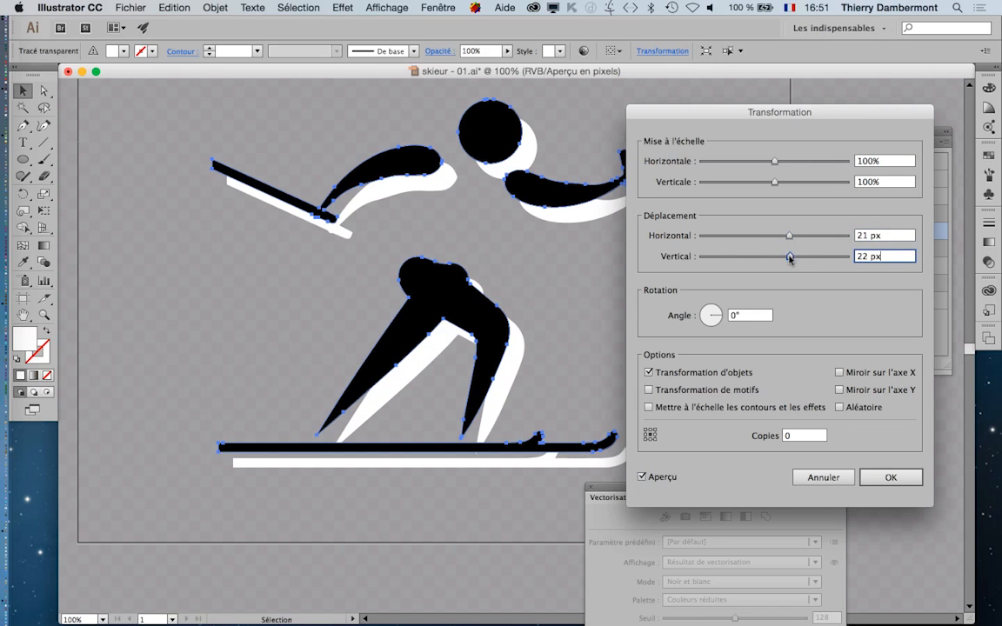
mouse_move(788, 257)
mouse_down()
mouse_move(780, 235)
mouse_move(775, 259)
mouse_move(771, 236)
mouse_move(761, 236)
mouse_move(763, 257)
mouse_move(779, 258)
mouse_move(766, 238)
mouse_move(777, 257)
mouse_up()
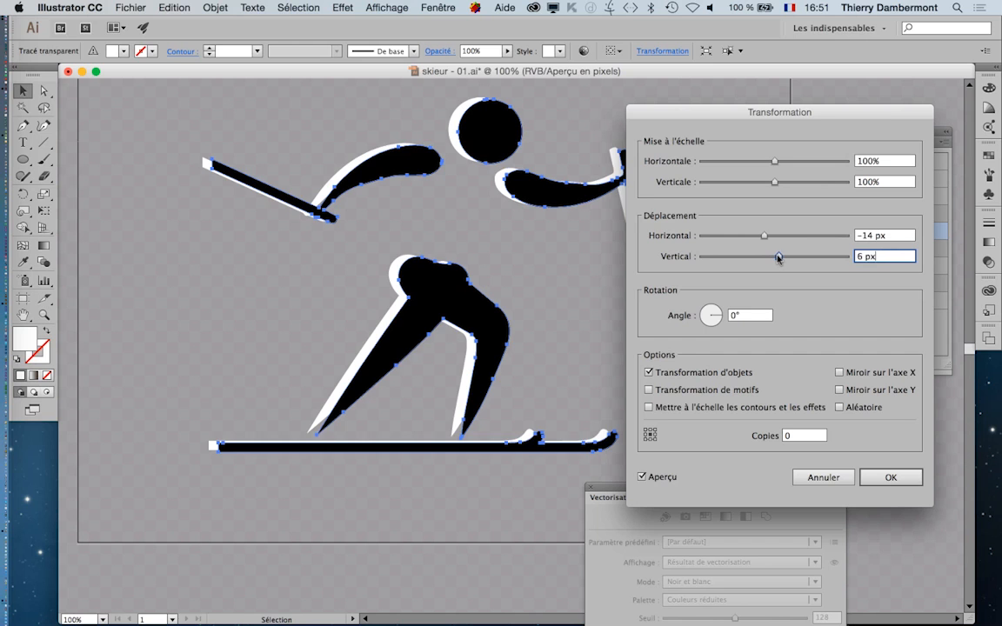
click(904, 478)
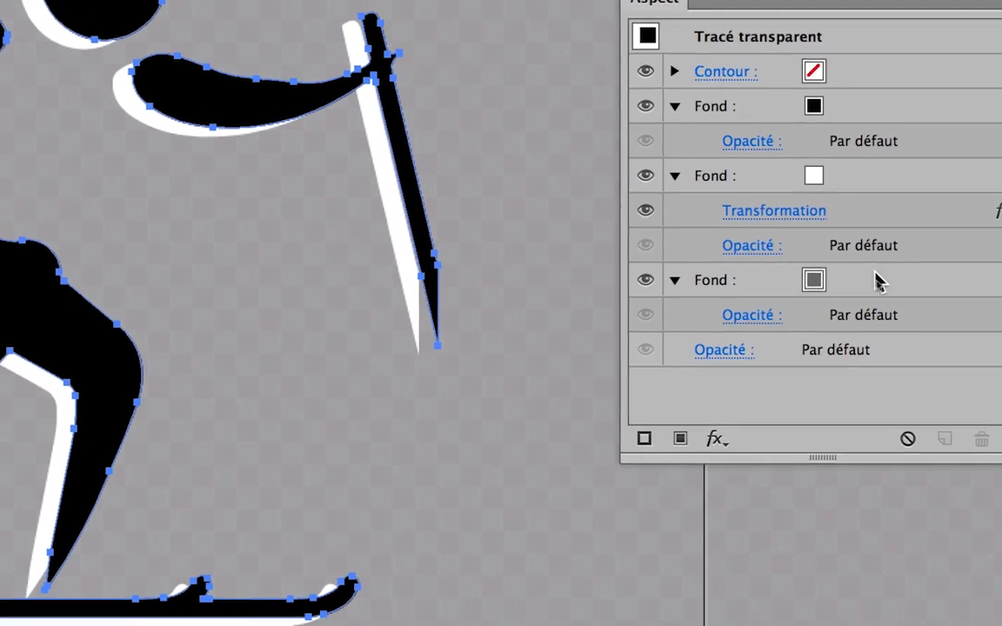
- Apply a Transformation effect to the dark grey fill, moving it -27 px horizontally with the preview on
click(878, 280)
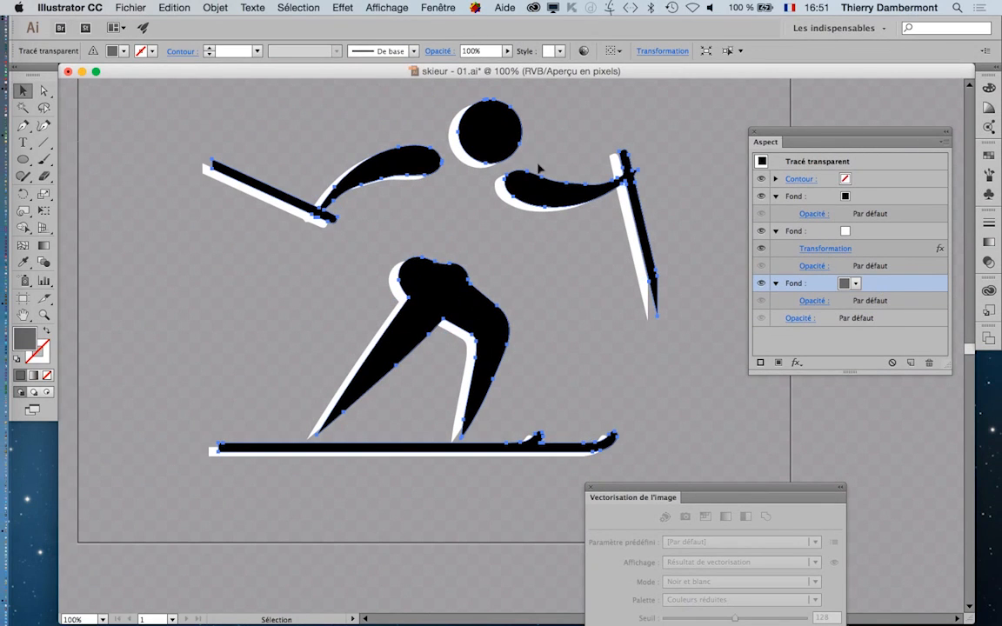
click(343, 7)
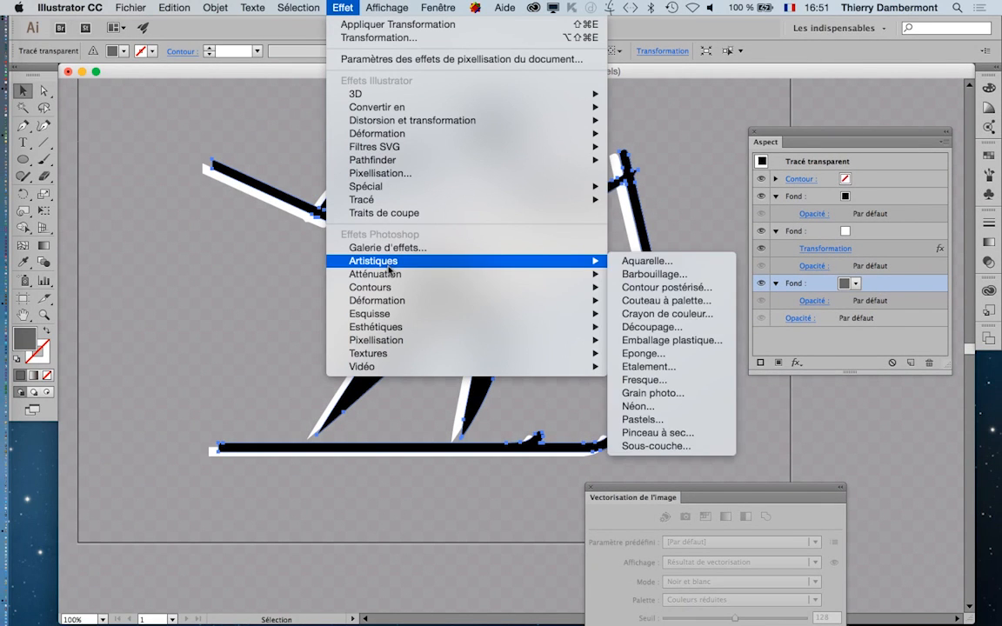
mouse_move(435, 120)
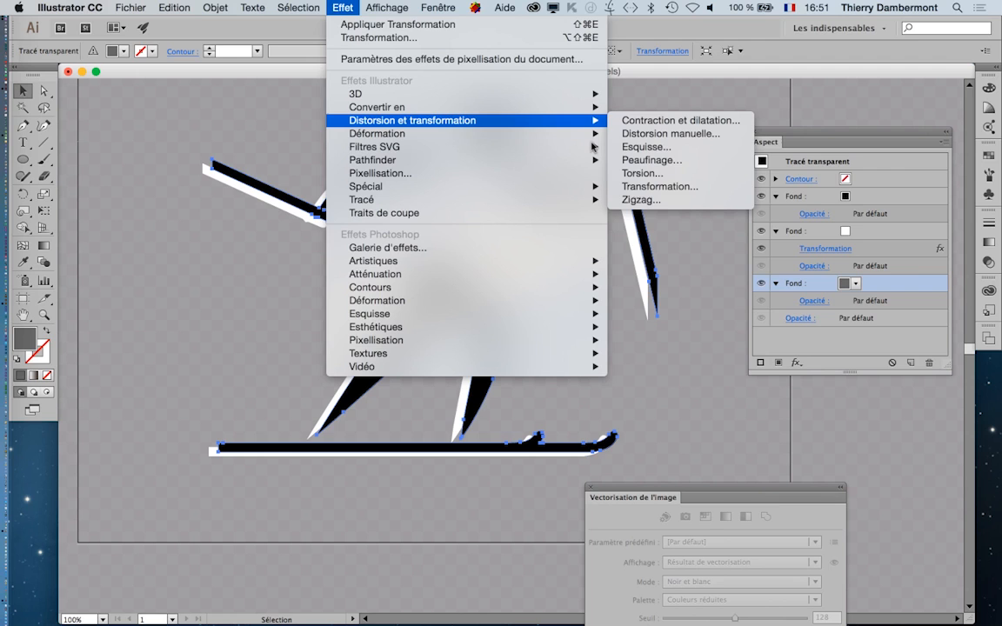
click(663, 186)
click(665, 478)
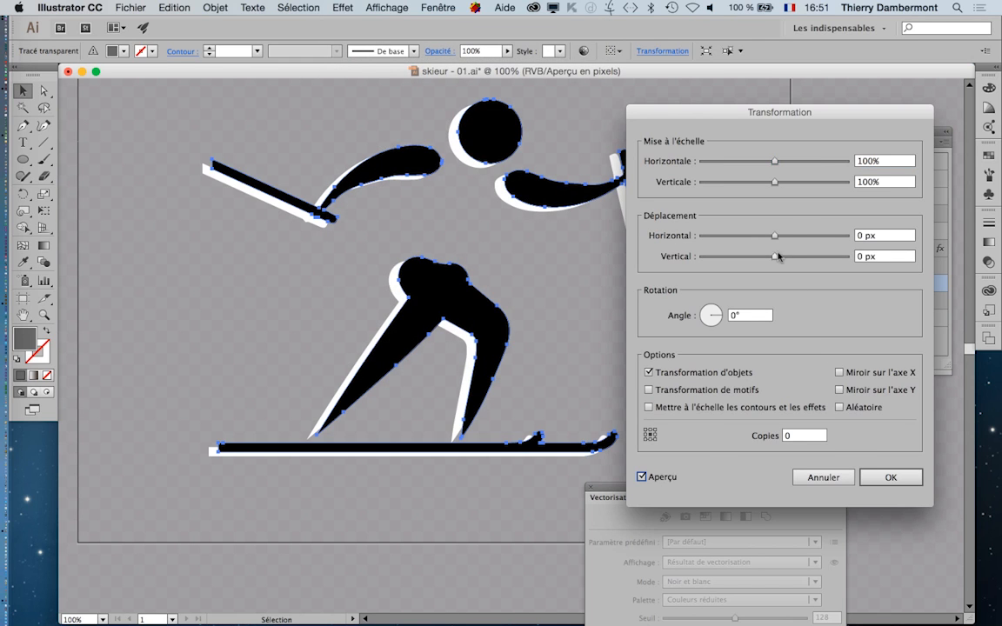
drag(774, 235, 754, 235)
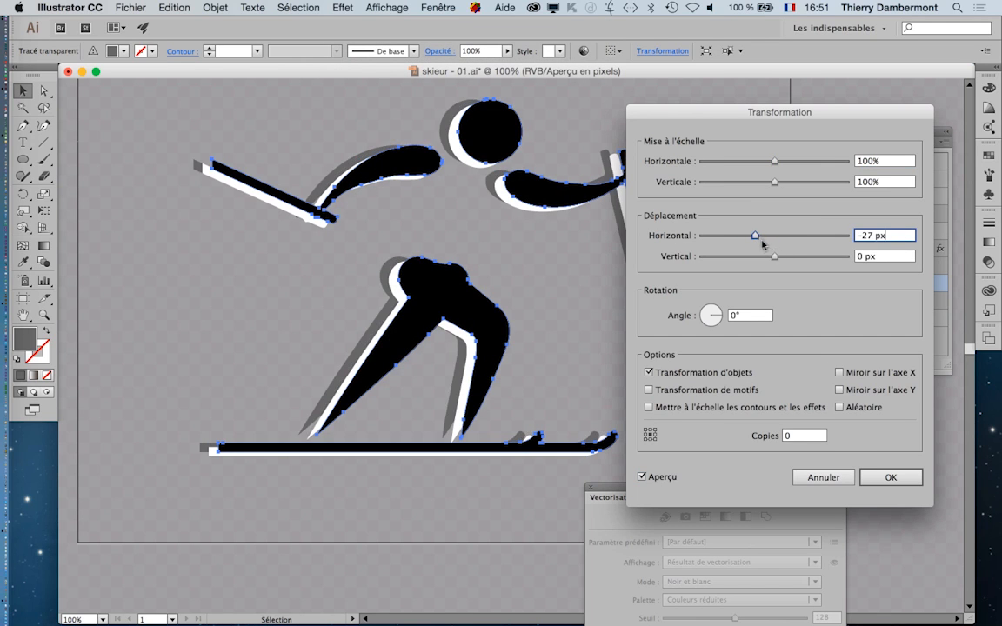
click(872, 475)
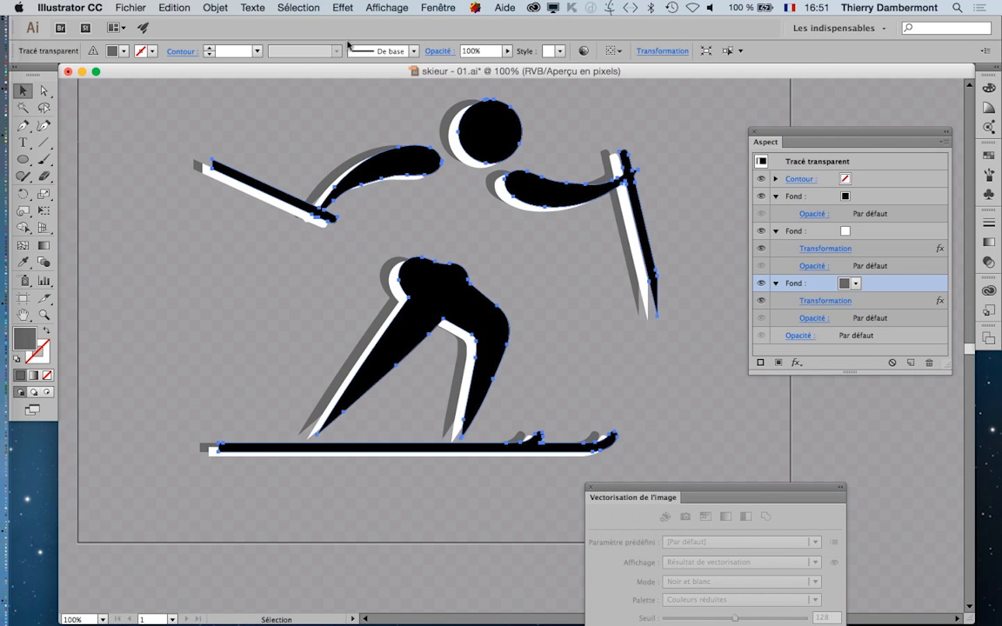
- Hide the transparency grid and deselect the skier
click(405, 6)
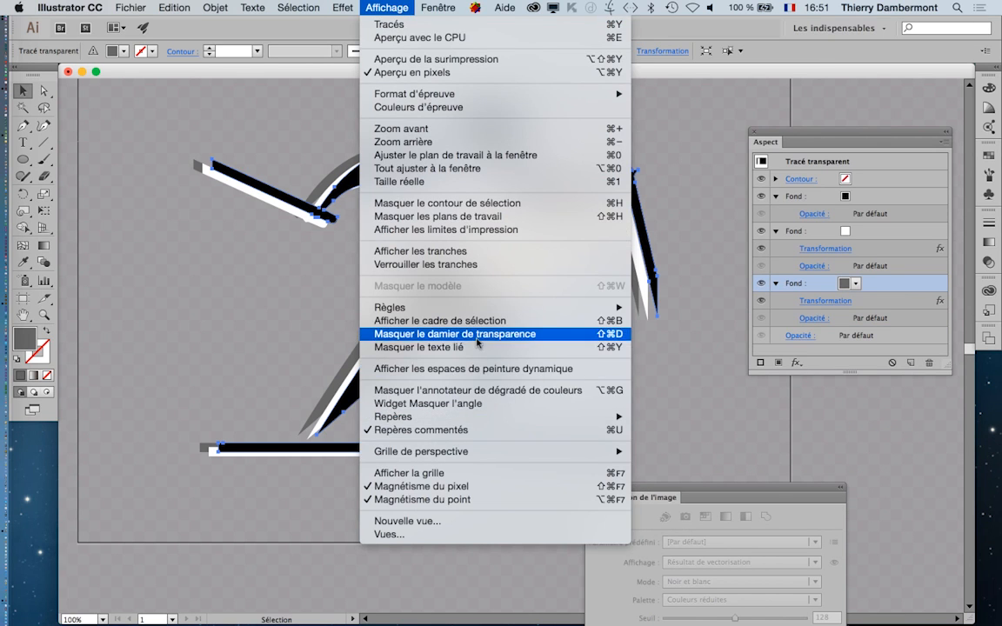
click(476, 334)
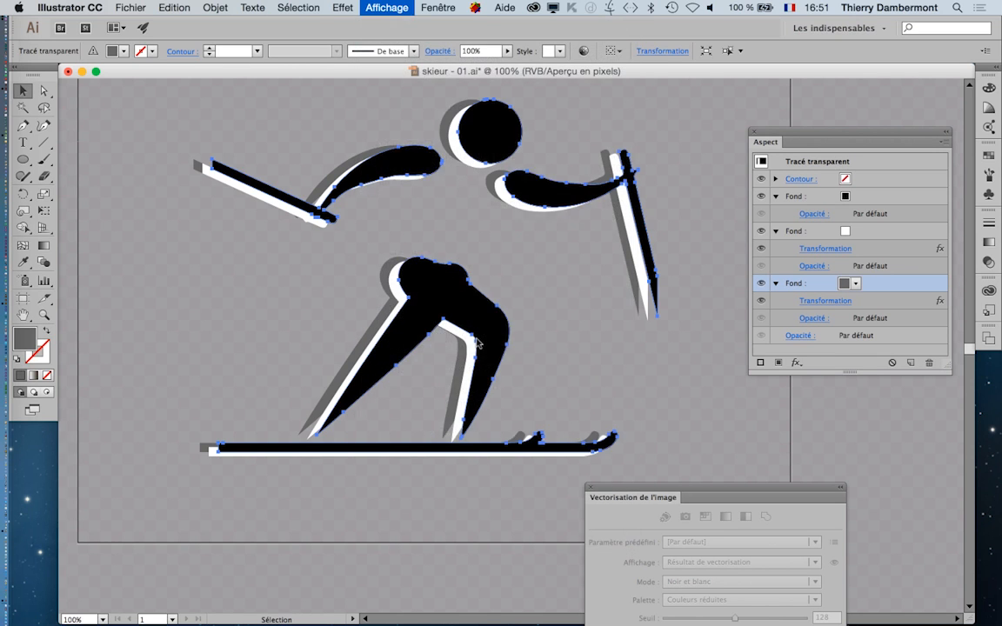
click(543, 337)
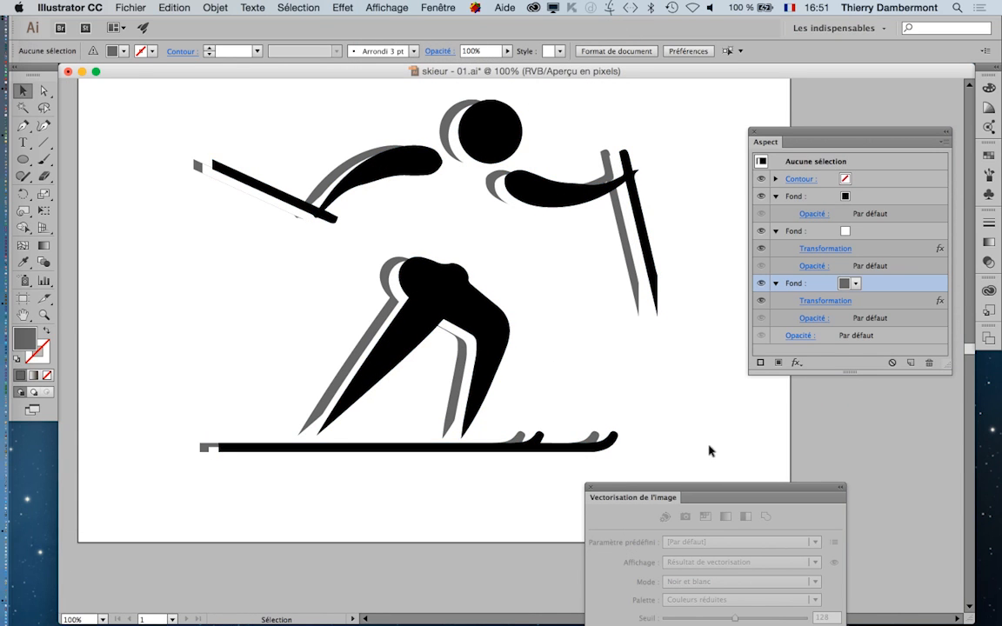
click(834, 300)
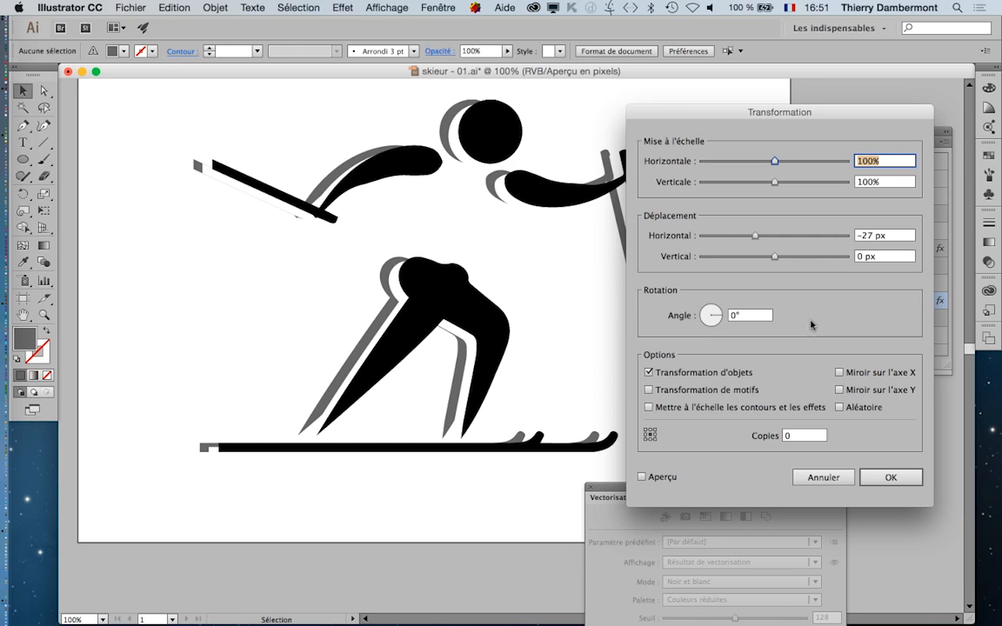
click(666, 477)
drag(774, 257, 764, 233)
click(804, 474)
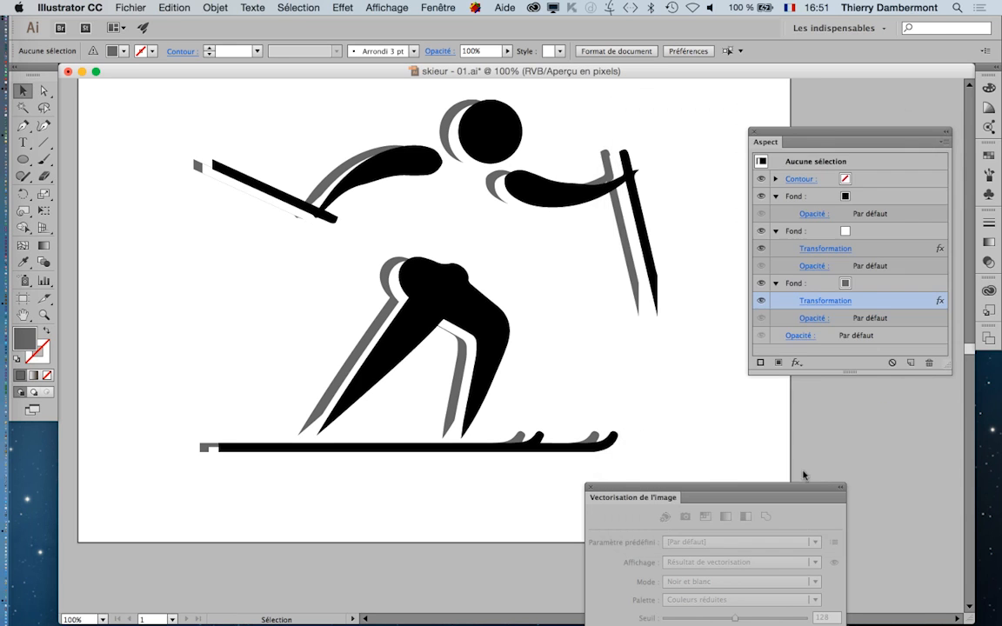
- Select the skier and set the horizontal move of the white fill's Transformation effect to -4 px
click(440, 144)
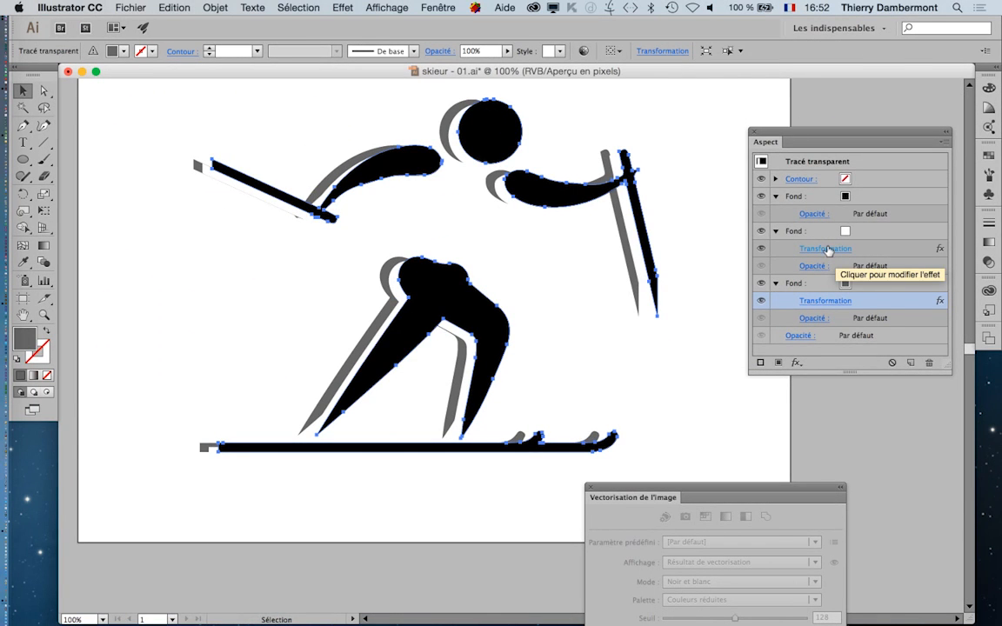
click(827, 249)
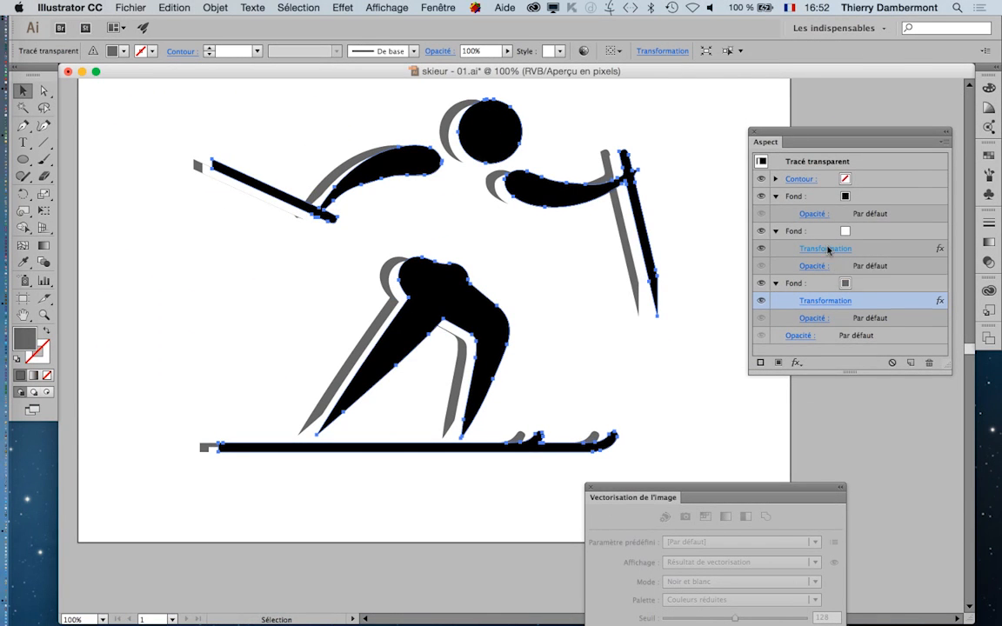
click(643, 476)
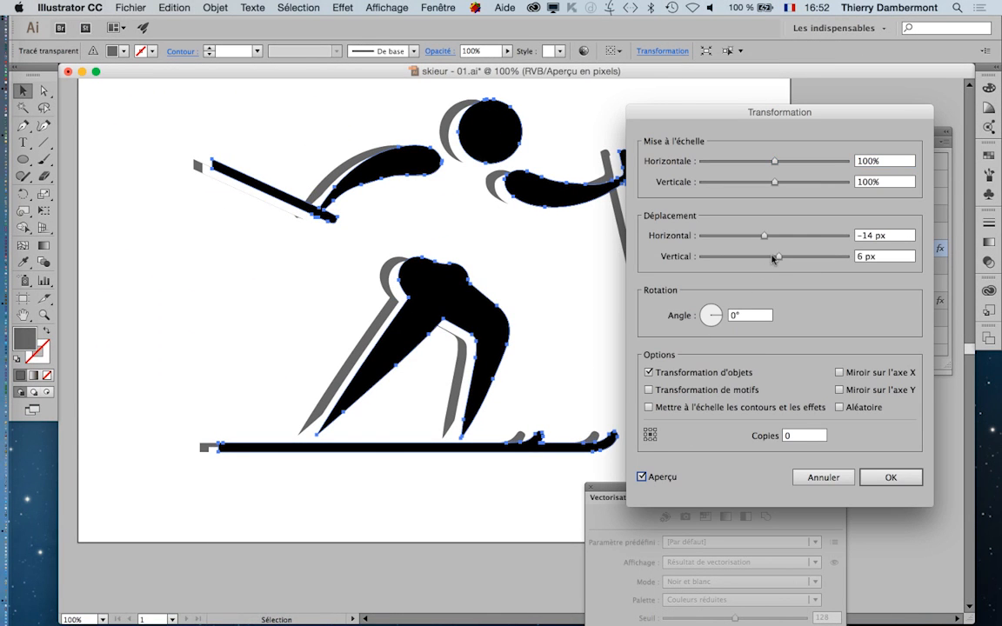
drag(774, 244, 771, 241)
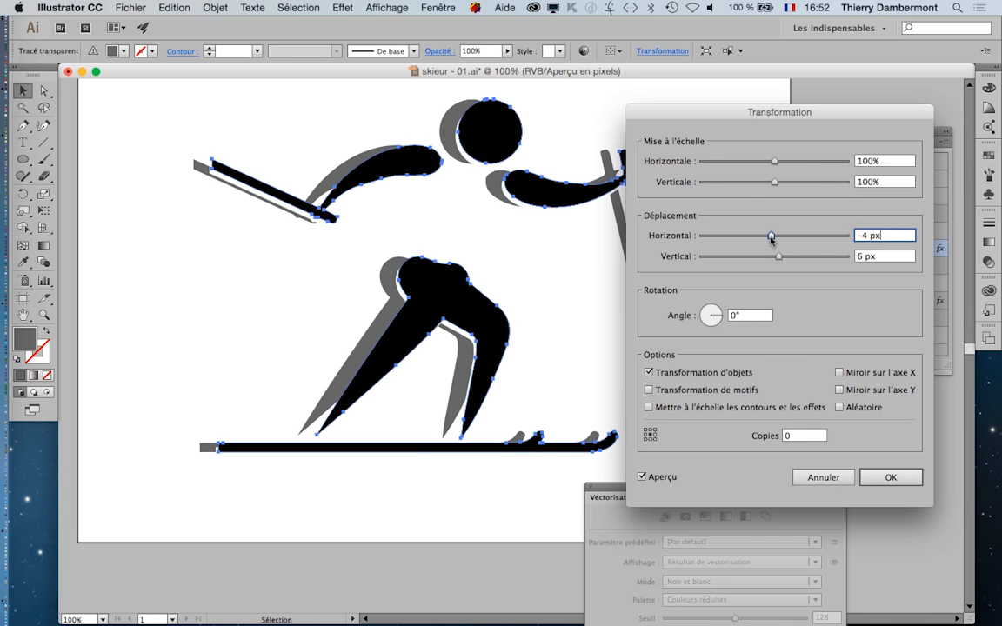
click(877, 475)
- Set the horizontal move of the grey fill's Transformation effect to -13 px with the preview on
click(818, 307)
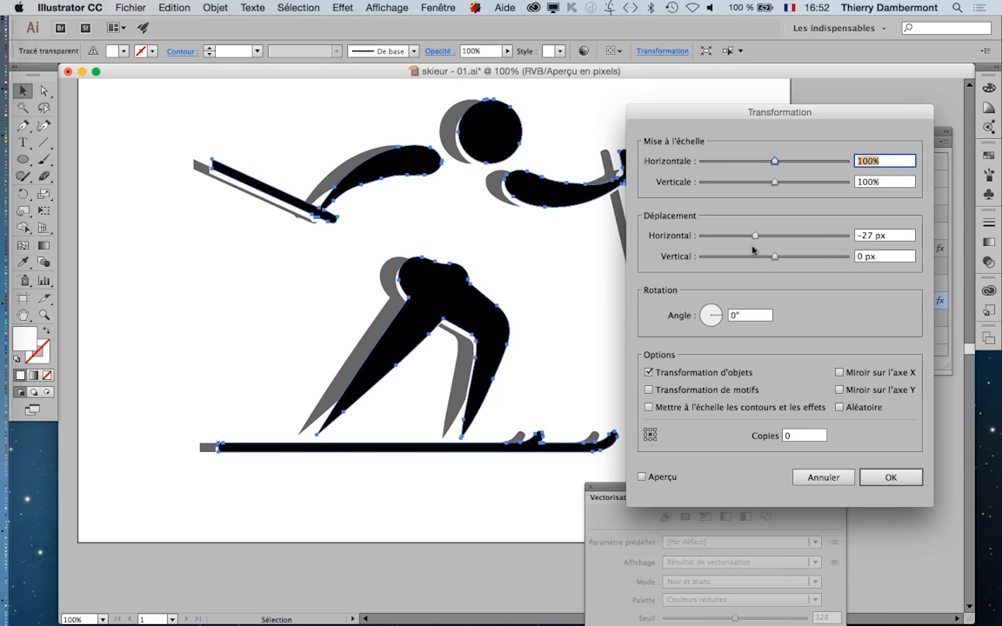
click(642, 476)
drag(755, 237, 764, 237)
click(891, 478)
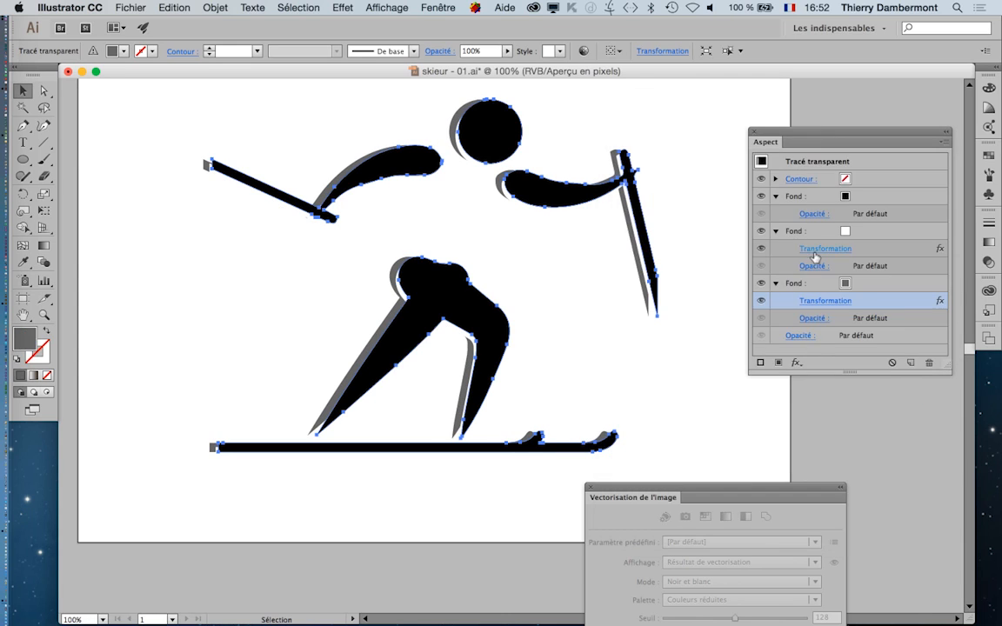
- Set the white fill's Transformation effect to move -12 px horizontally and 7 px vertically
click(818, 269)
mouse_move(772, 257)
mouse_down()
mouse_move(787, 258)
mouse_move(778, 258)
mouse_move(780, 234)
mouse_move(766, 238)
mouse_up()
click(643, 477)
click(903, 479)
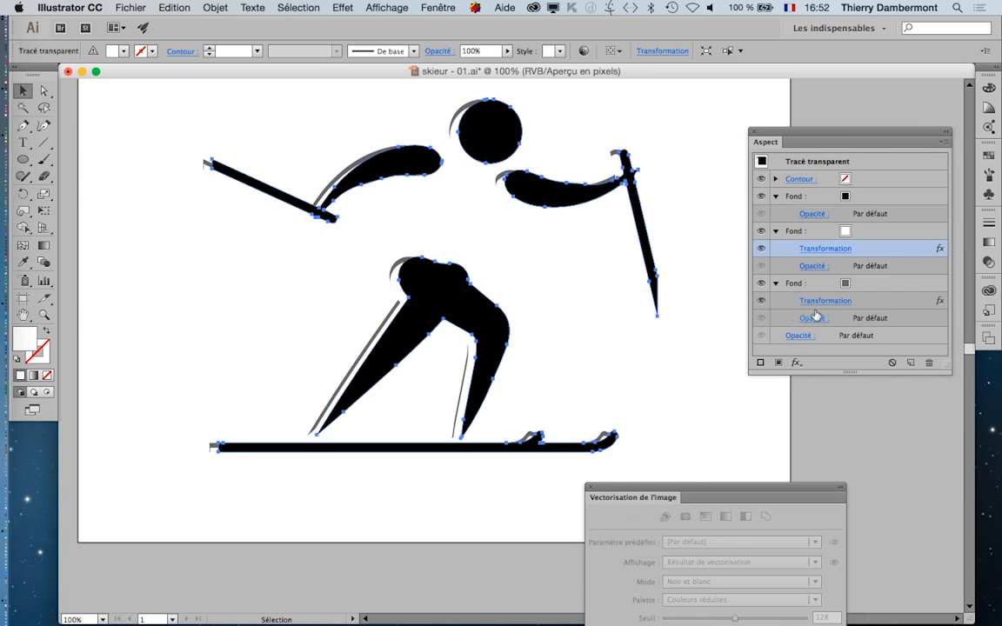
- Set the grey fill's Transformation effect to move -23 px horizontally and 10 px vertically, then deselect the skier
click(834, 302)
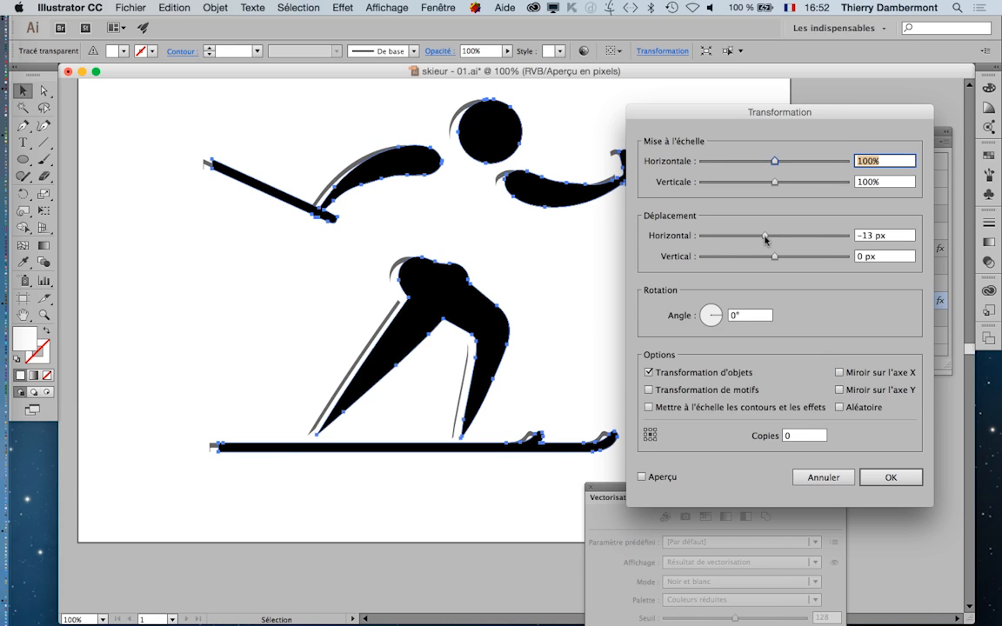
drag(765, 240, 779, 262)
click(642, 477)
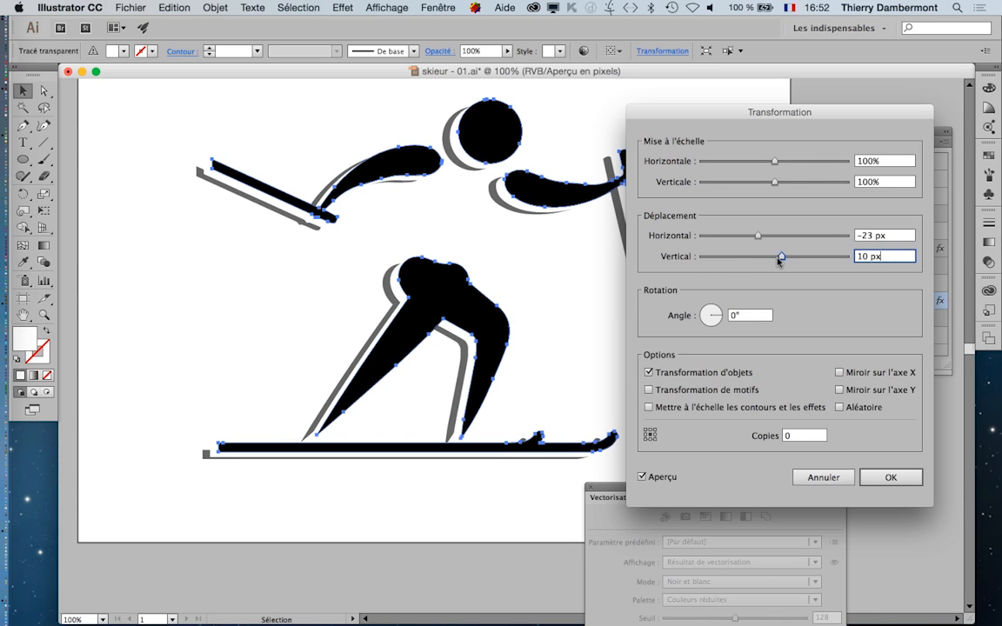
click(883, 477)
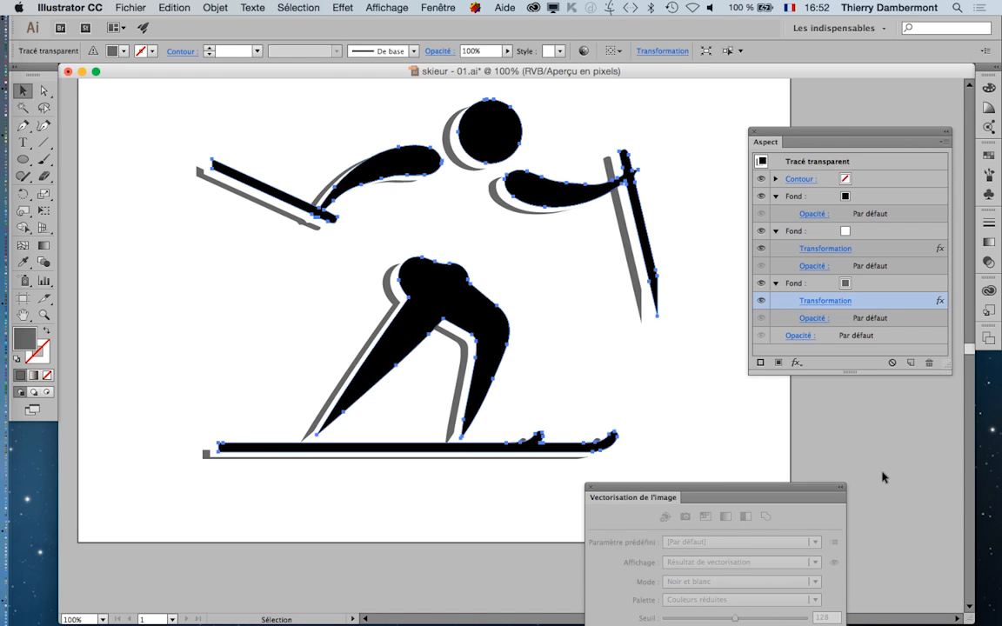
click(696, 435)
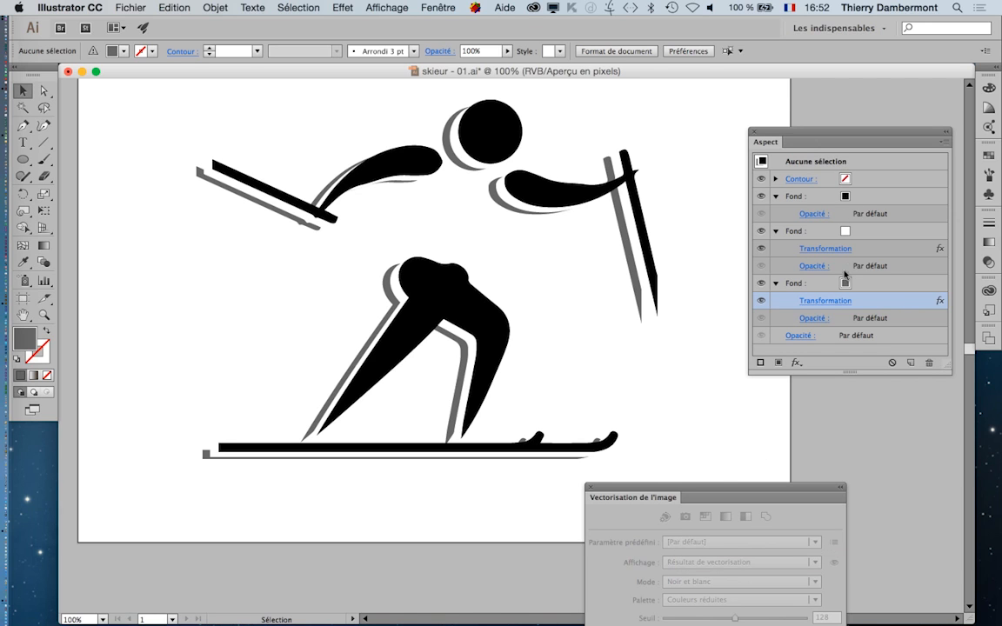
- Reselect the skier and set the horizontal move of the white fill's Transformation effect to -13 px
click(581, 200)
click(849, 249)
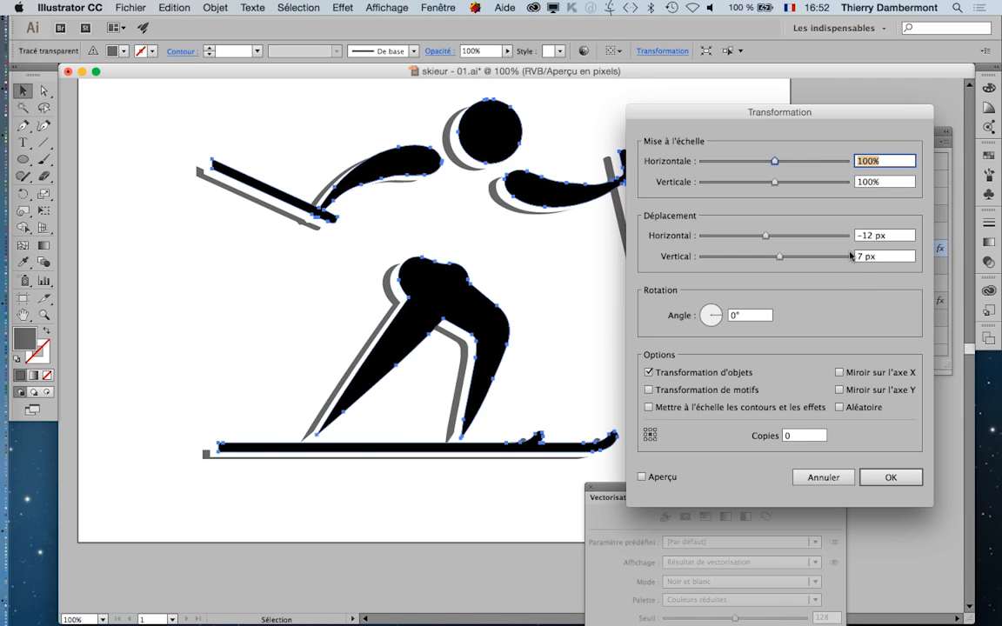
click(759, 236)
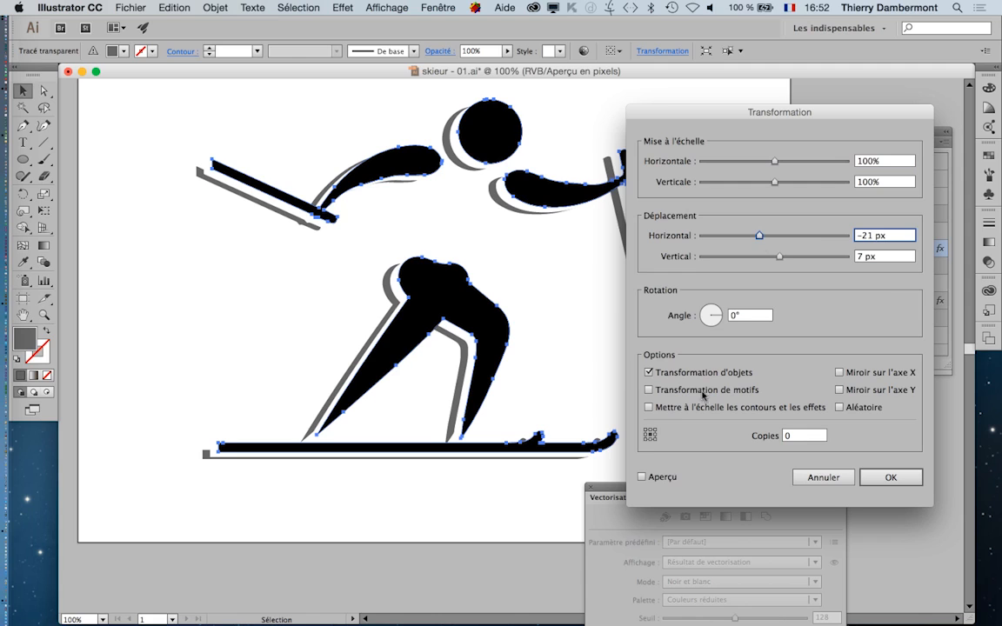
click(643, 476)
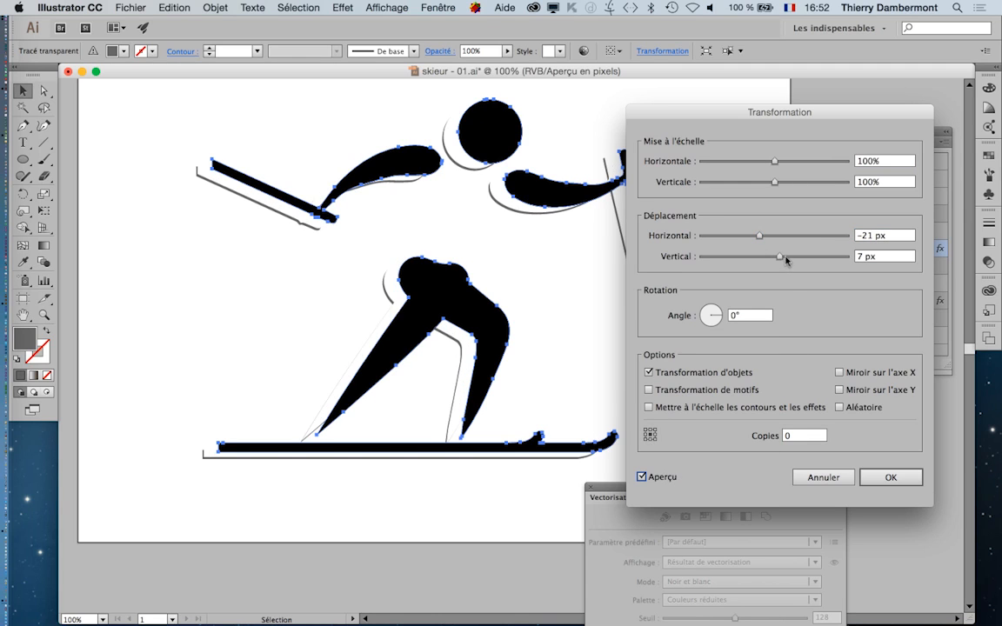
drag(759, 239, 765, 239)
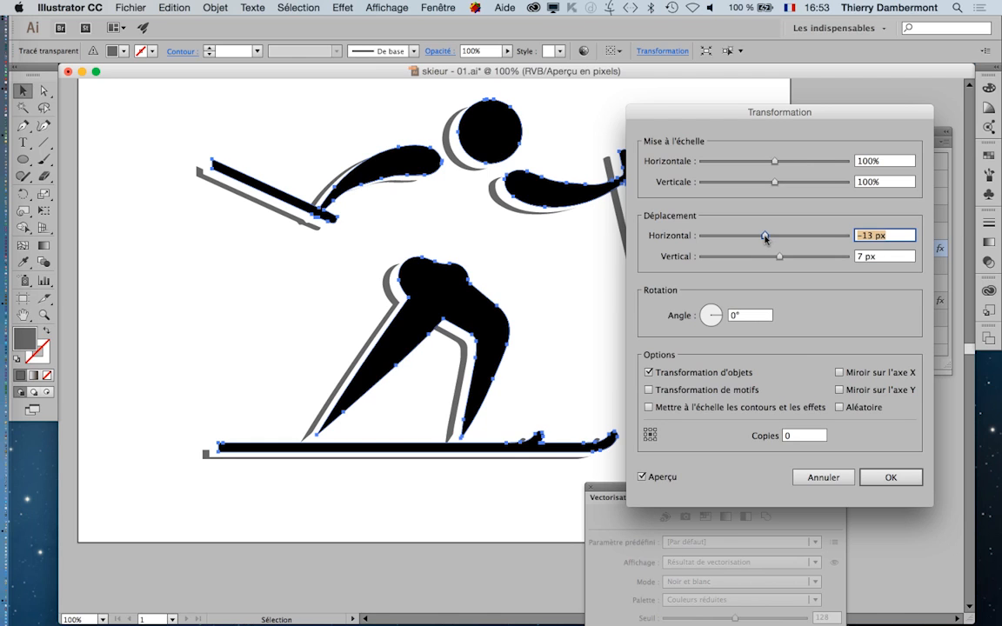
click(887, 479)
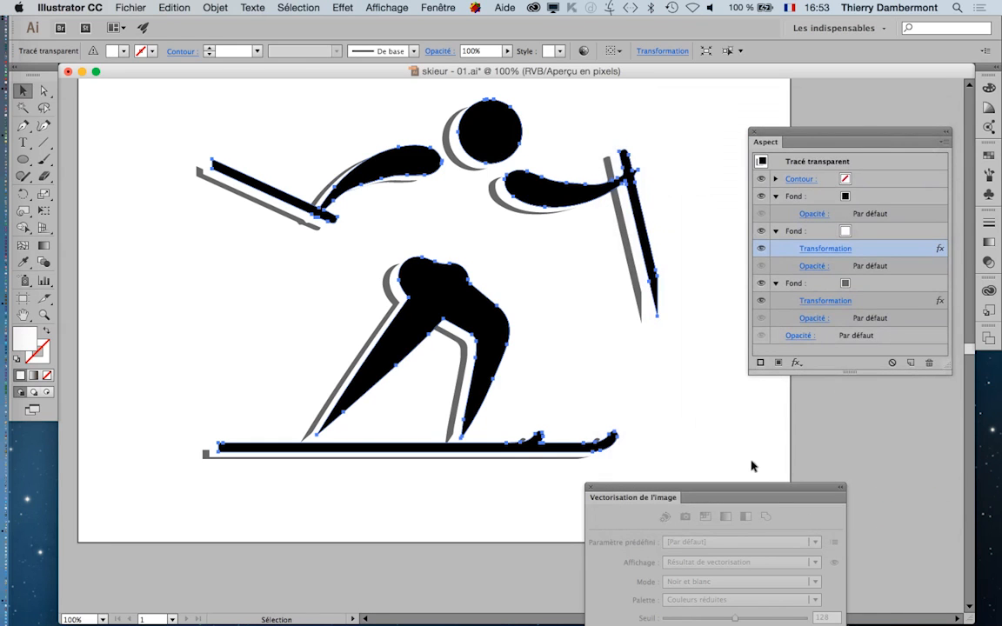
- Deselect the skier and save the document as skieur - 02.ai in Illustrator CC format with the default options
click(741, 374)
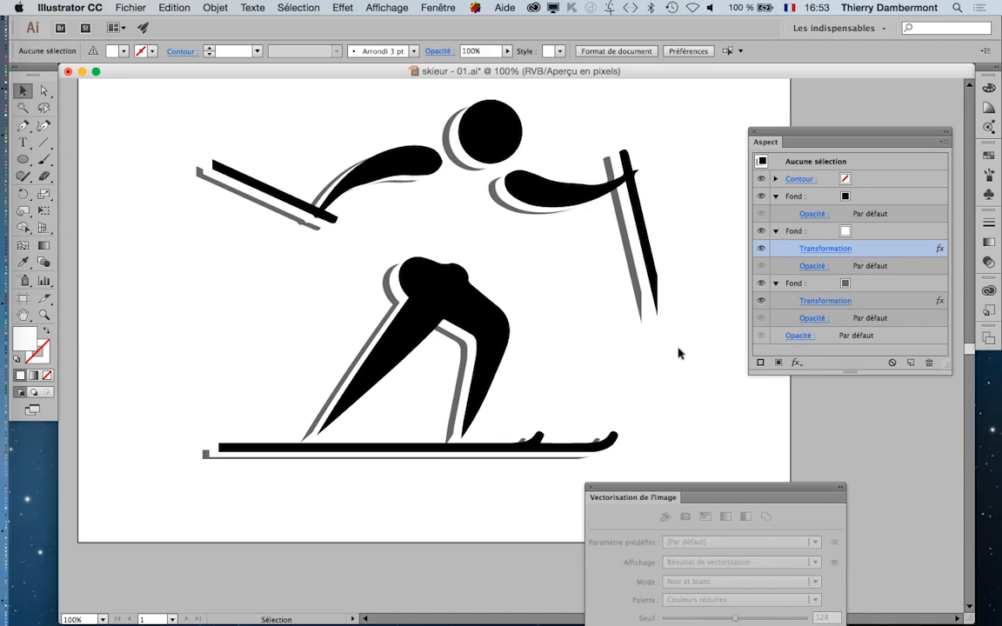
click(140, 7)
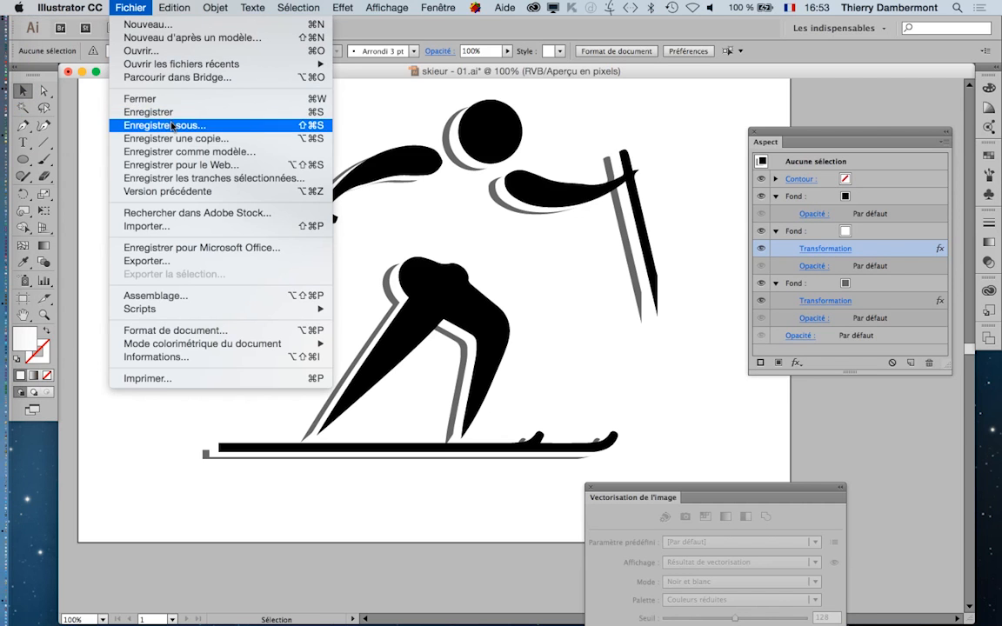
click(181, 126)
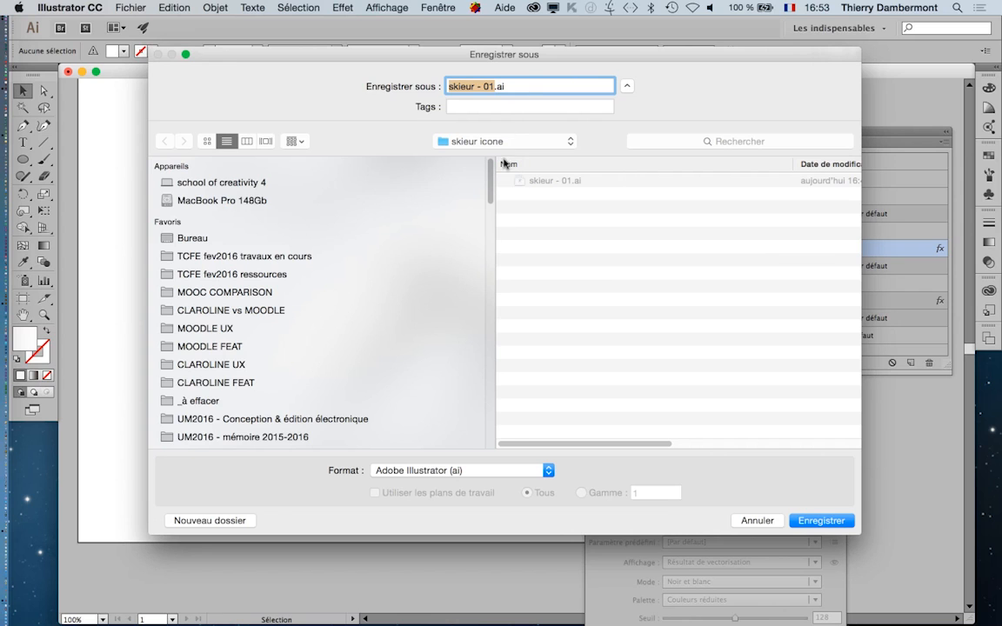
click(494, 86)
key(BackSpace)
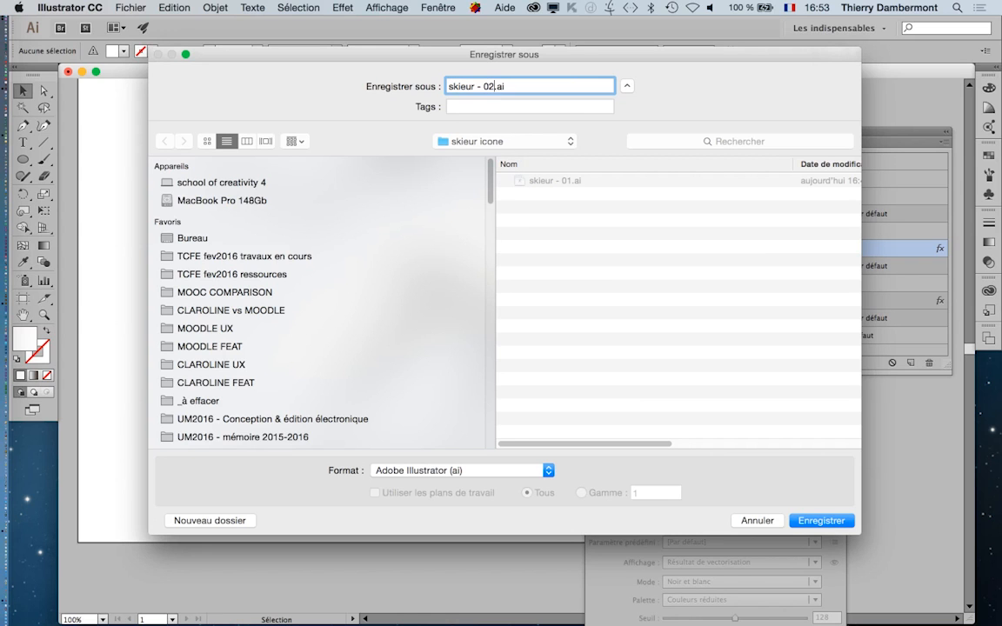
text(2)
click(830, 520)
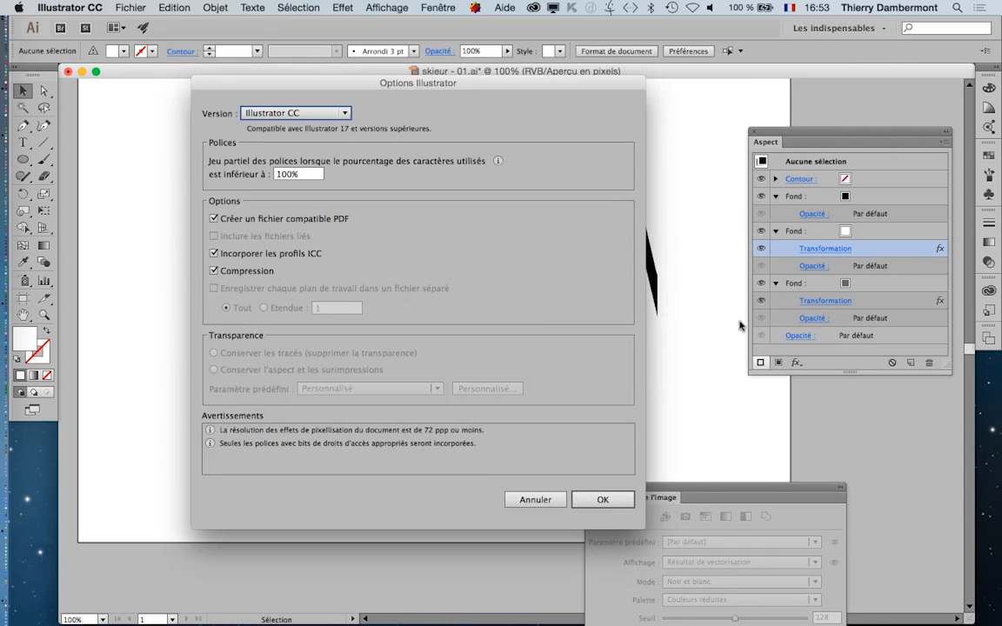
click(604, 498)
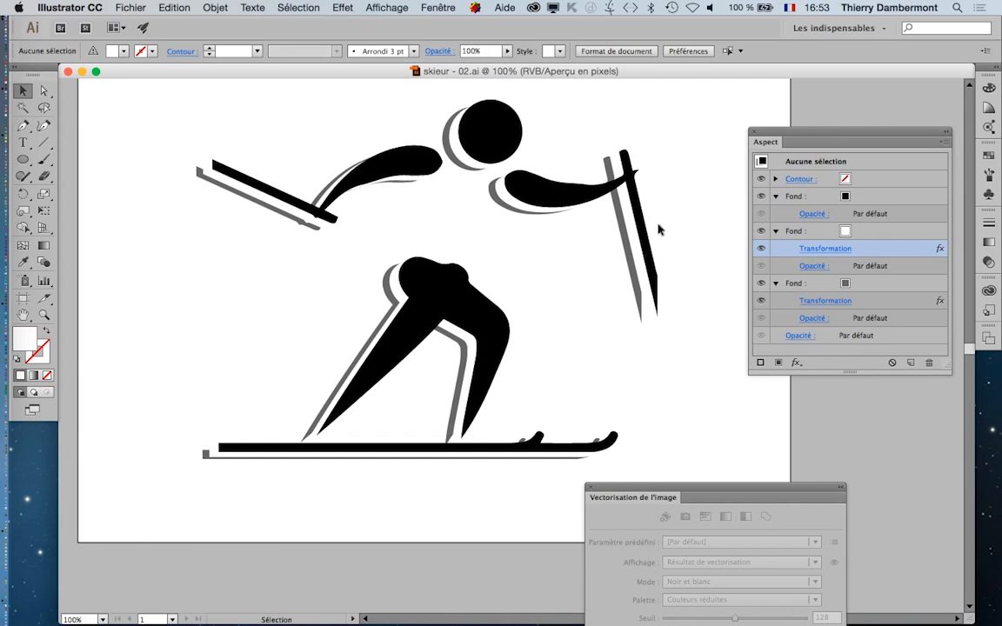
- Reselect the skier and set the vertical move of the grey fill's Transformation effect to 9 px
click(587, 193)
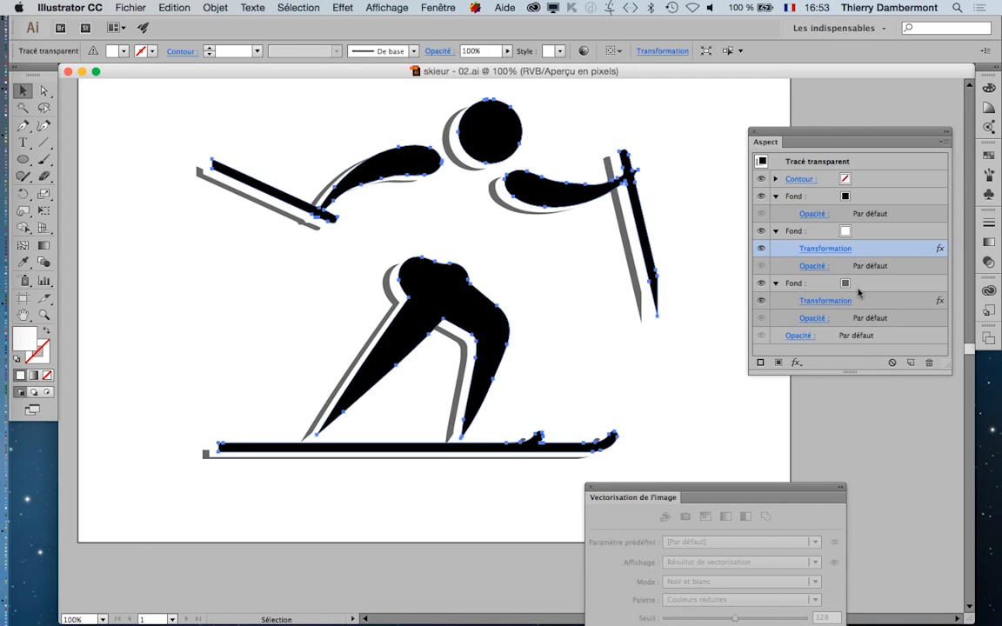
click(836, 300)
click(643, 476)
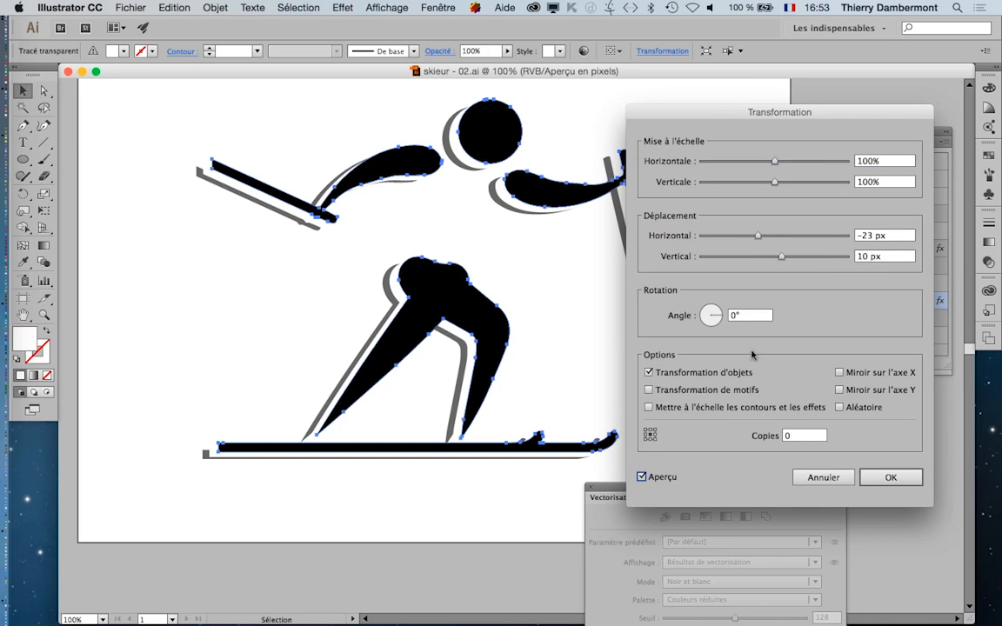
drag(780, 258, 779, 259)
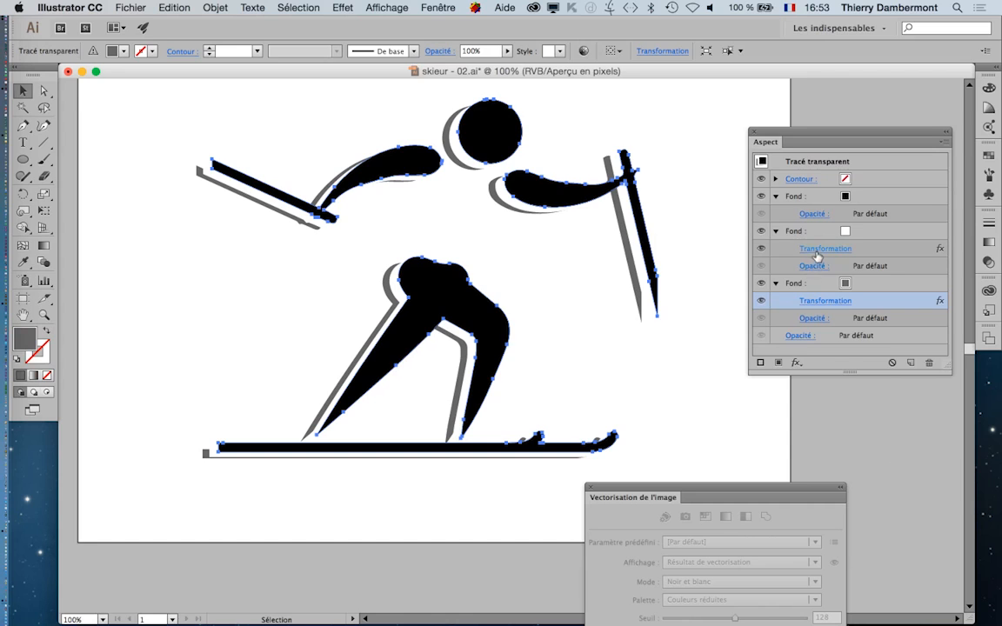
- Set the white fill's Transformation effect to move -7 px horizontally and 5 px vertically
click(824, 248)
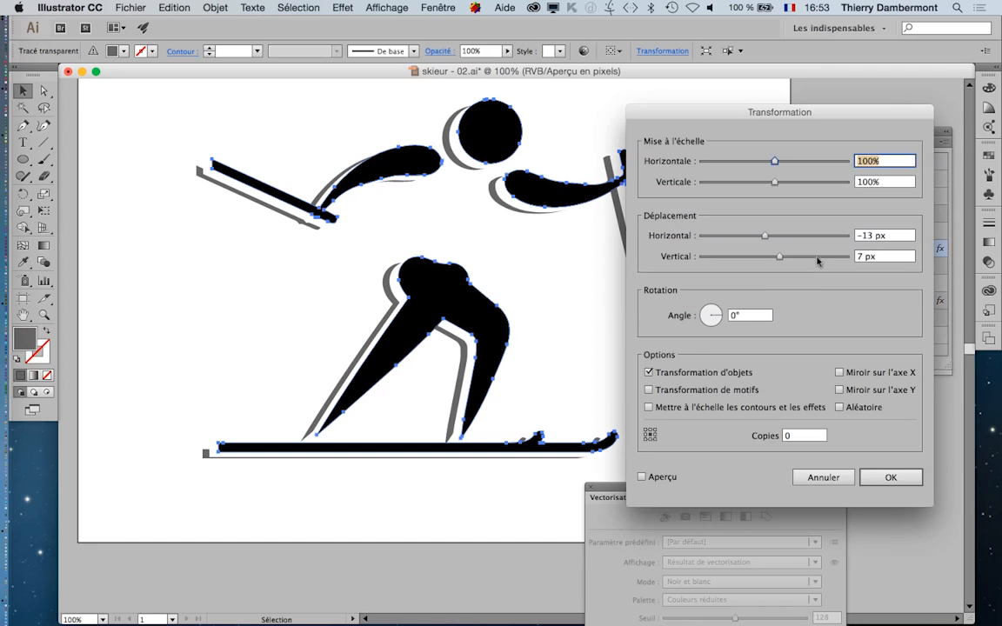
click(670, 476)
mouse_move(765, 236)
mouse_down()
mouse_move(776, 257)
mouse_move(765, 231)
mouse_move(768, 241)
mouse_up()
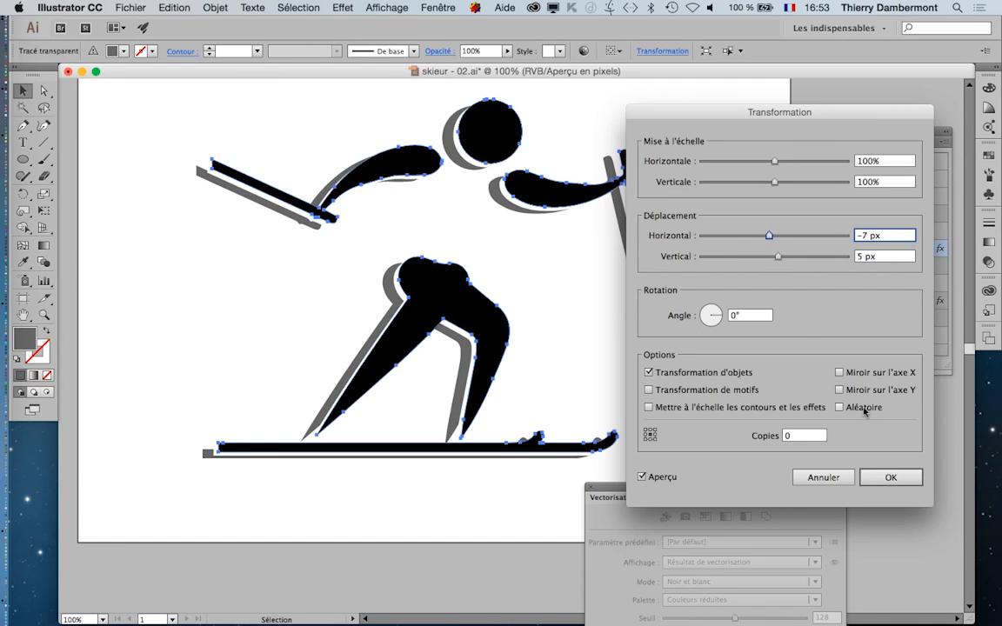
click(891, 475)
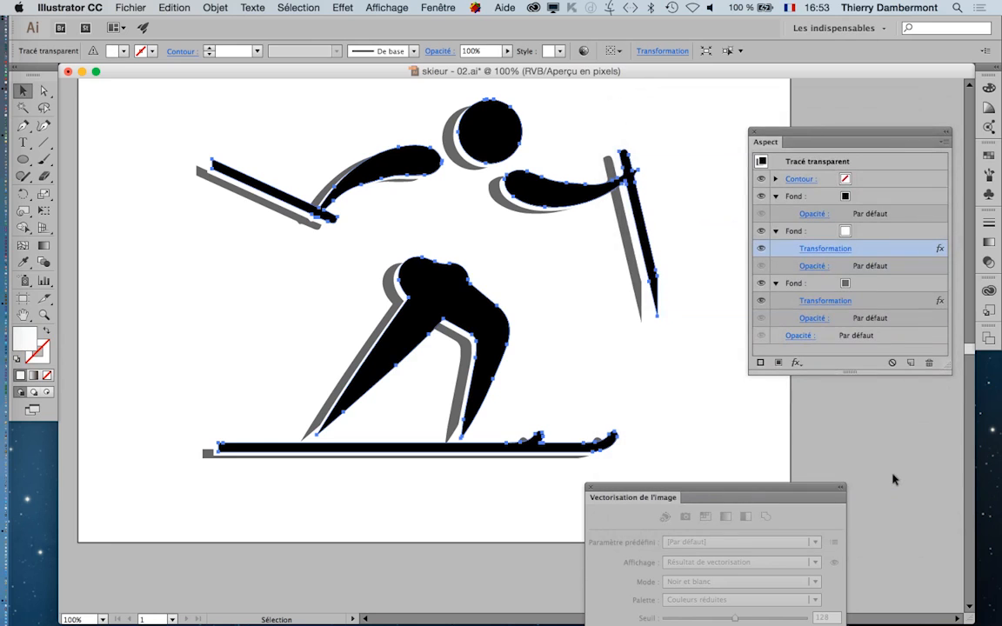
- Set the horizontal move of the grey fill's Transformation effect to -14 px, then deselect the skier
click(827, 299)
drag(759, 237, 764, 236)
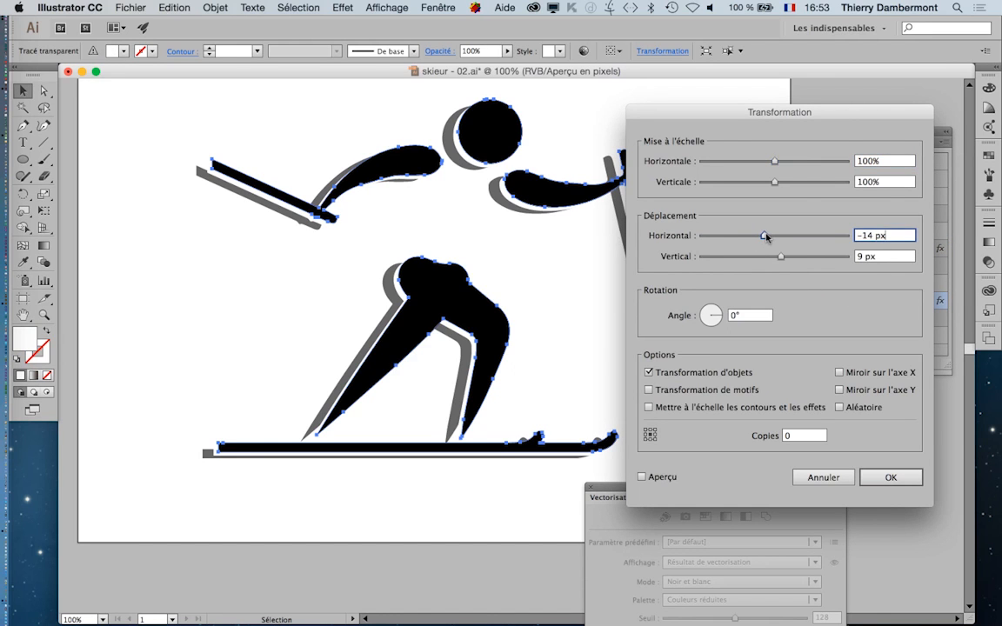
click(641, 476)
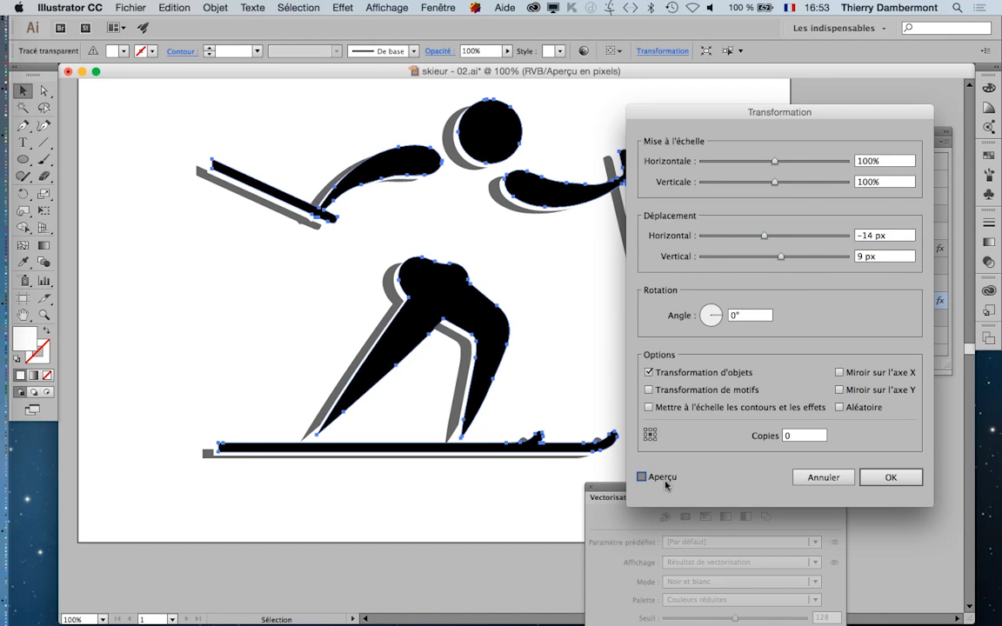
click(890, 478)
click(389, 546)
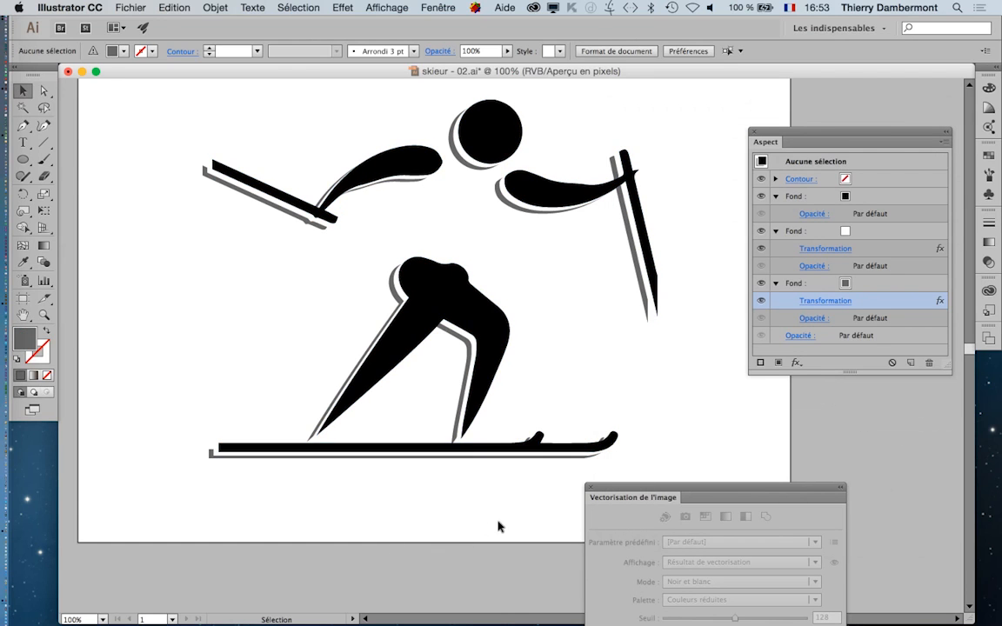